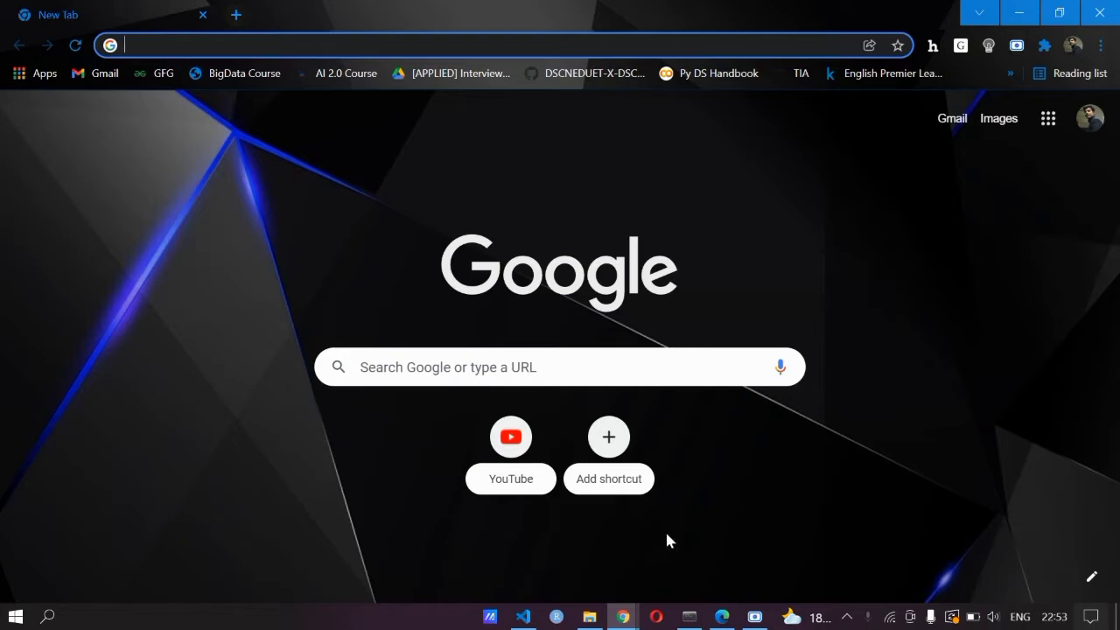
Search Google for 'mysql'
click(445, 366)
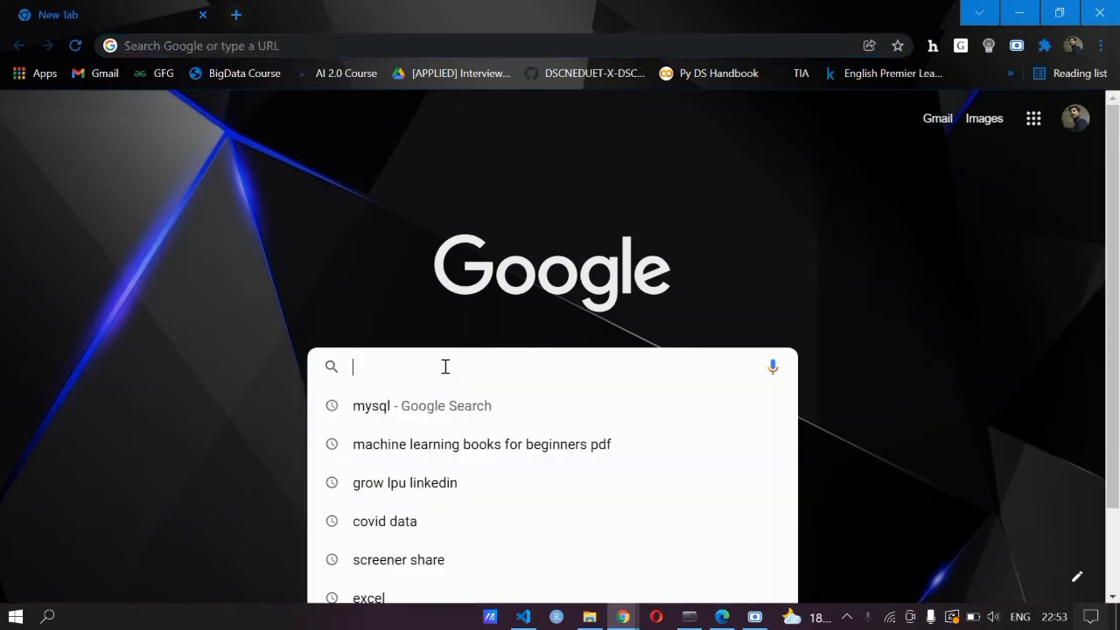
text(mysql)
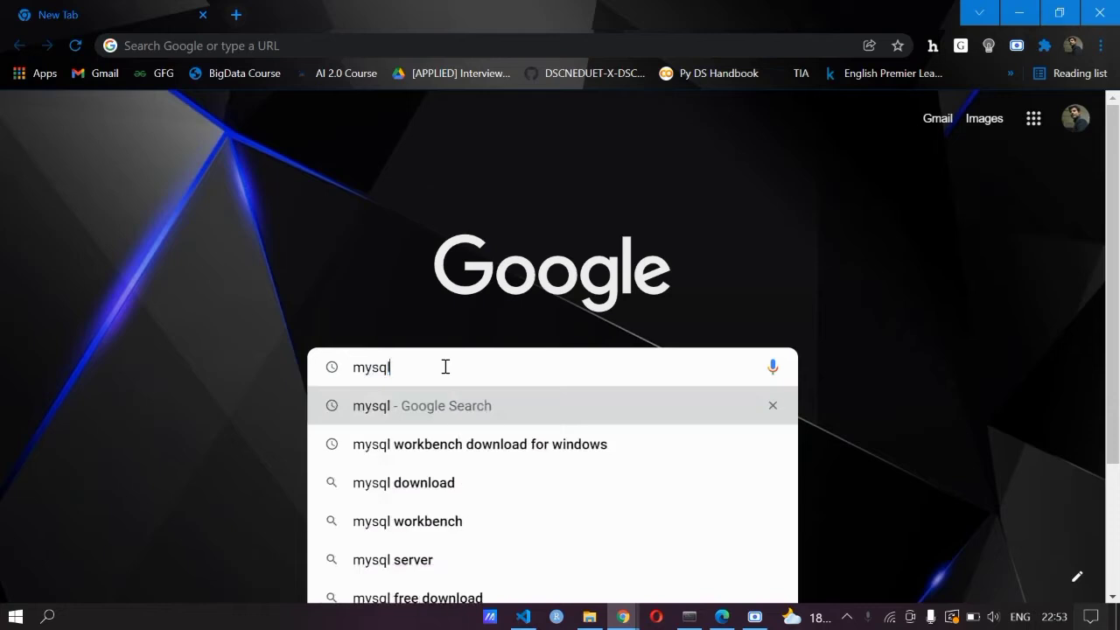
key(Return)
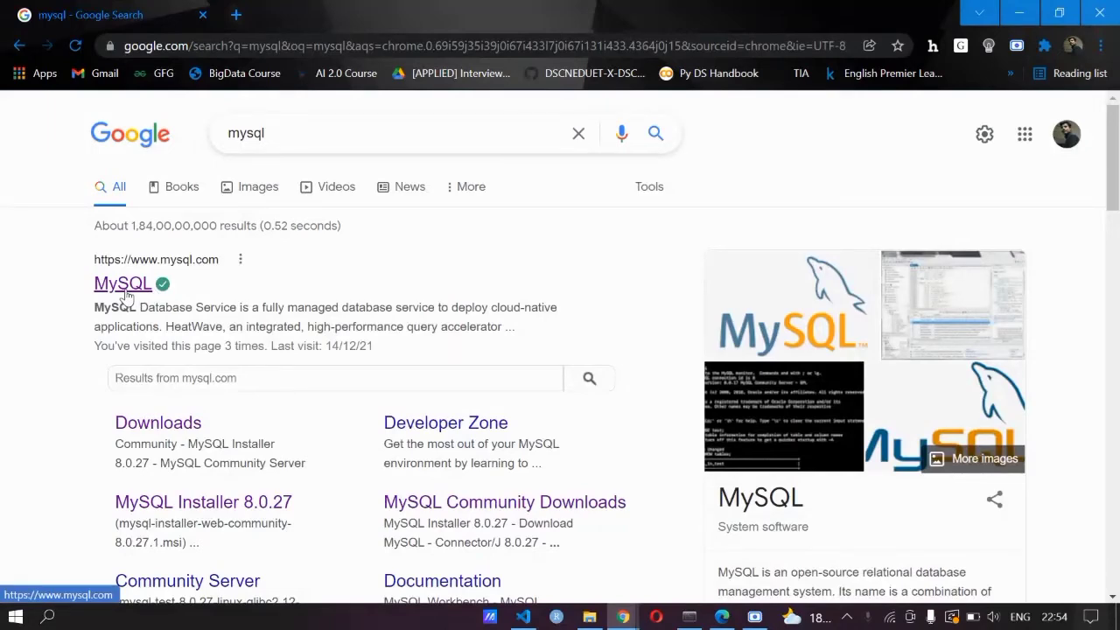
Go from the official MySQL site's Downloads page to MySQL Community (GPL) Downloads
click(125, 295)
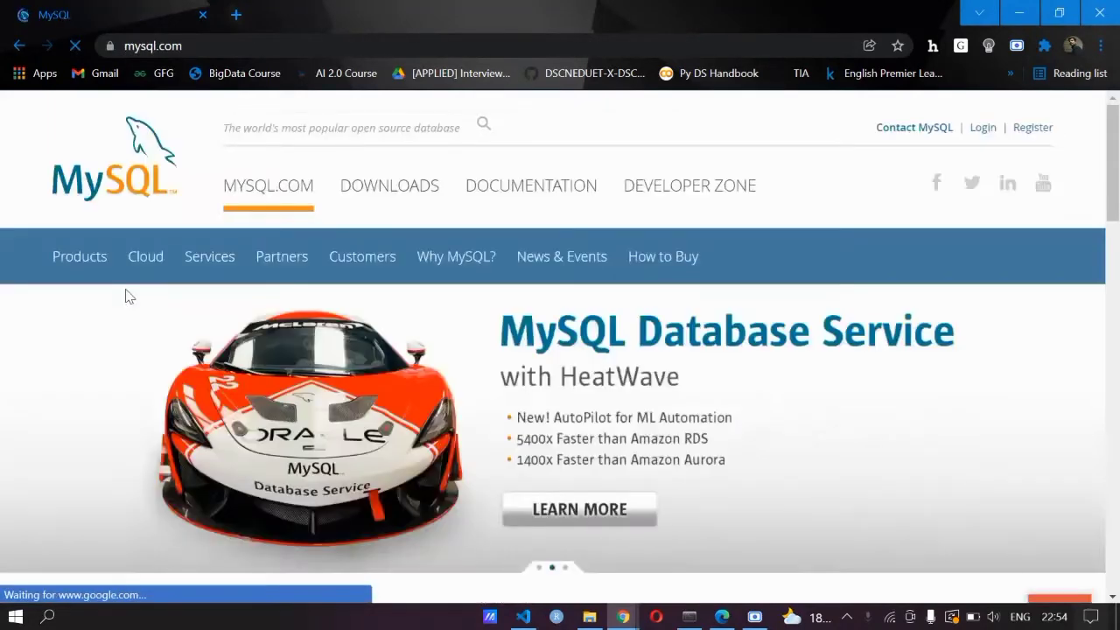
click(382, 195)
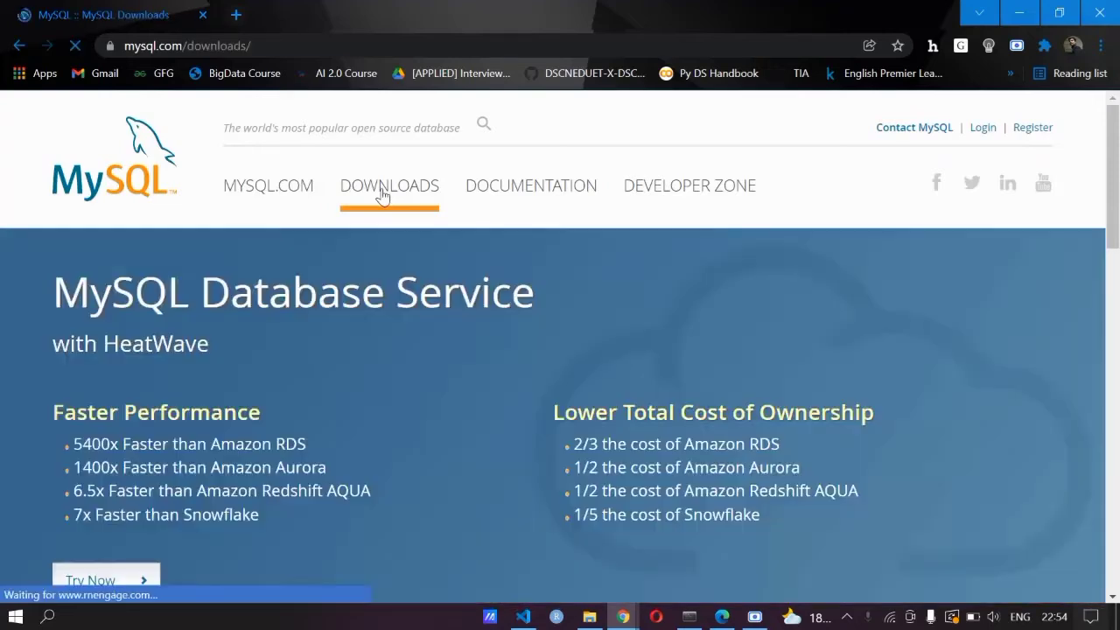
scroll(411, 506, down, 7)
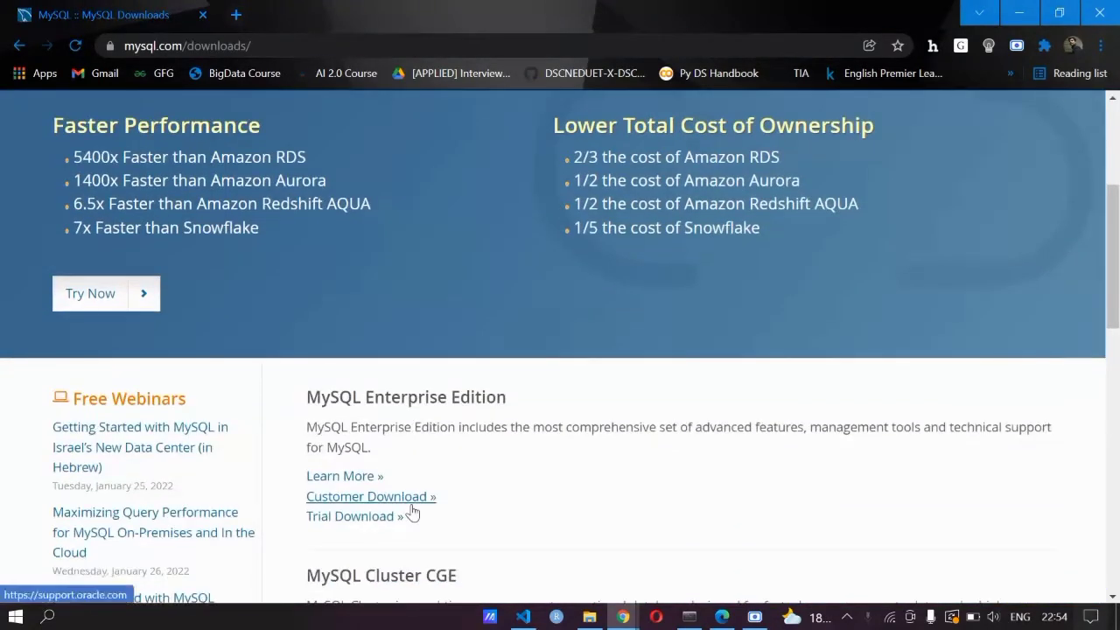
scroll(414, 512, down, 1)
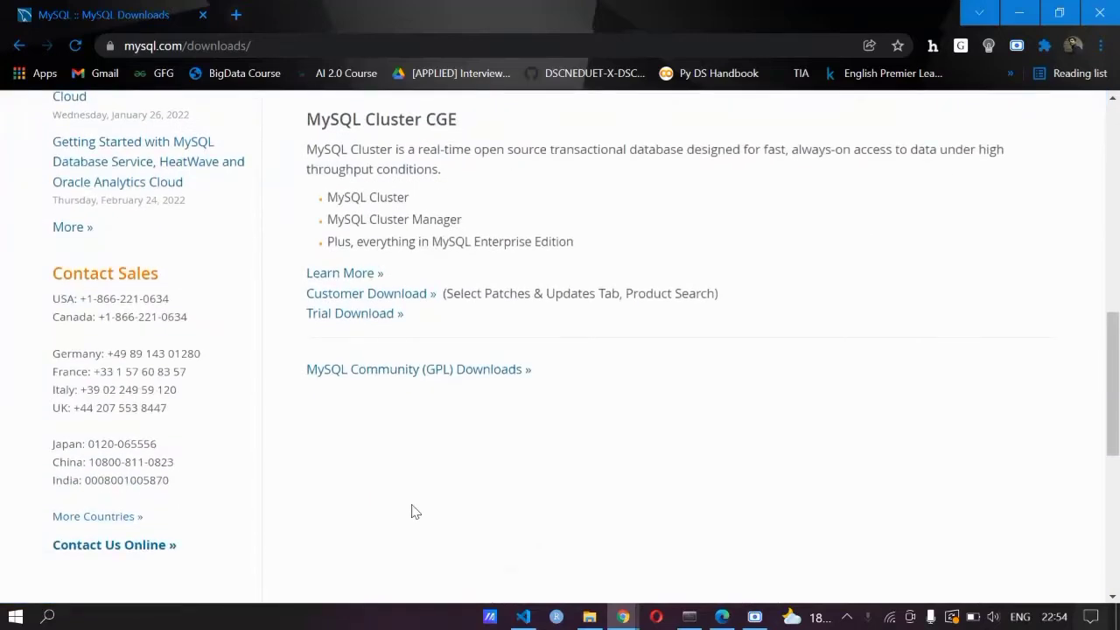
click(395, 377)
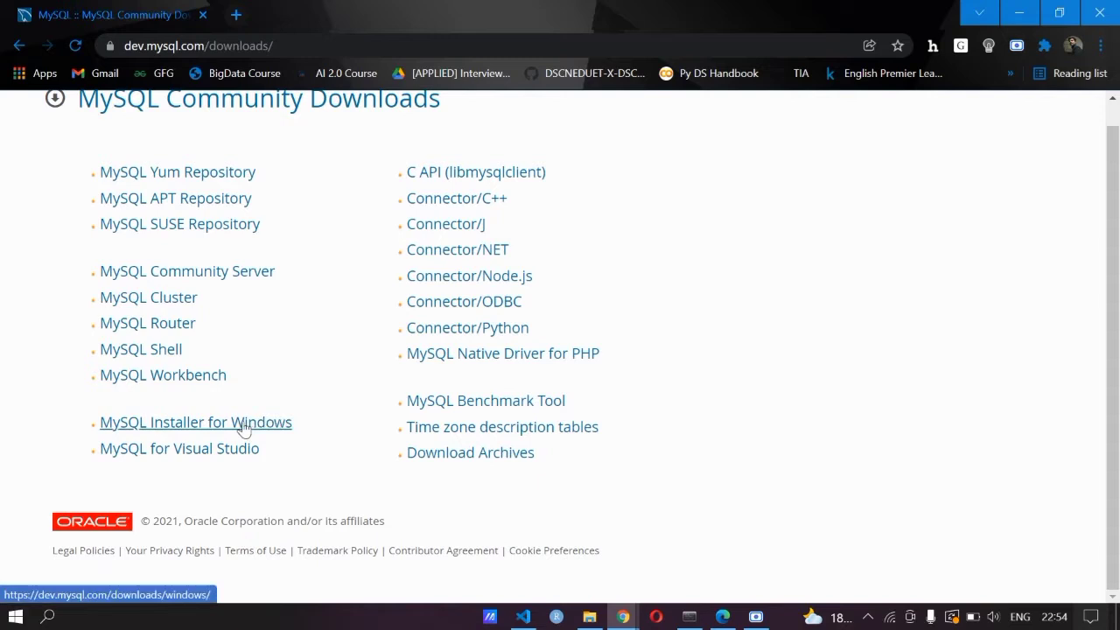
Open MySQL Installer for Windows, keep Microsoft Windows, and download the 470.2M MSI
click(245, 428)
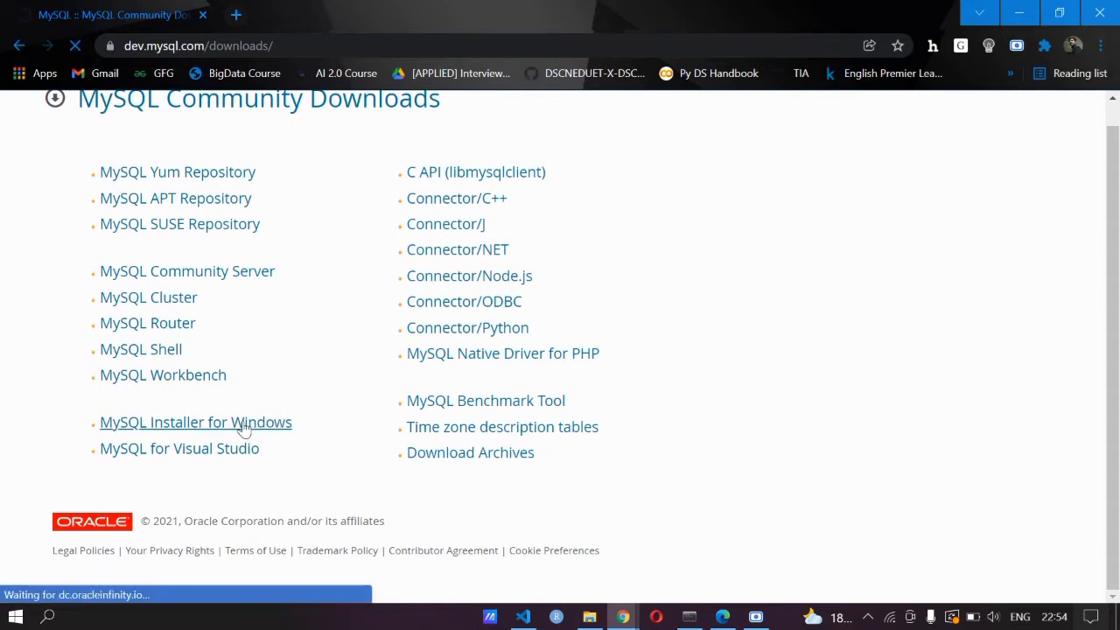
scroll(245, 429, down, 2)
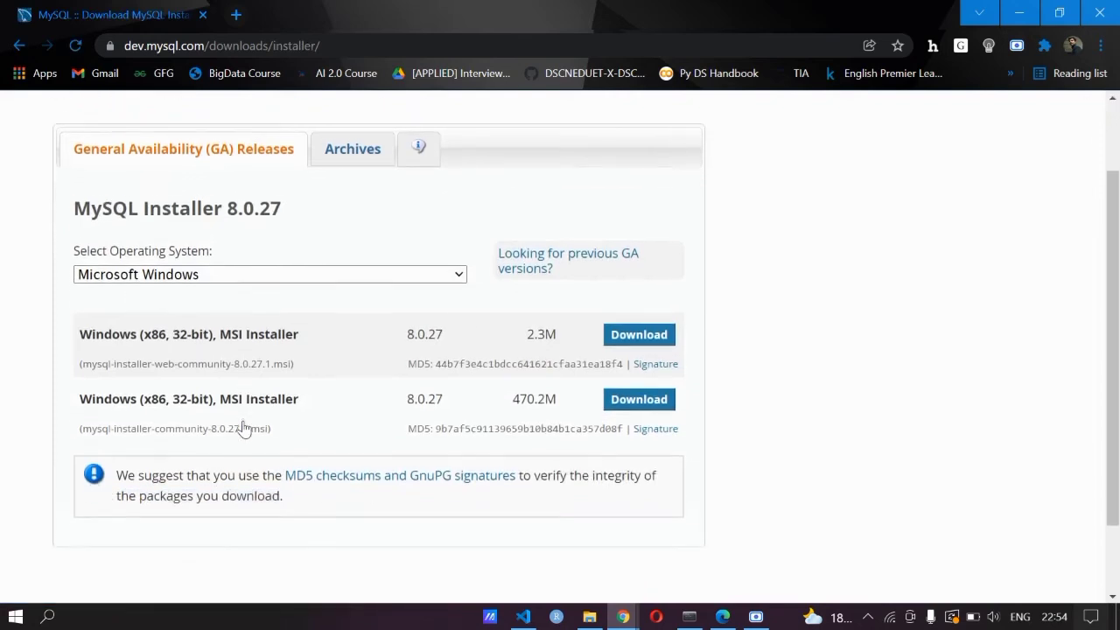
scroll(245, 428, up, 1)
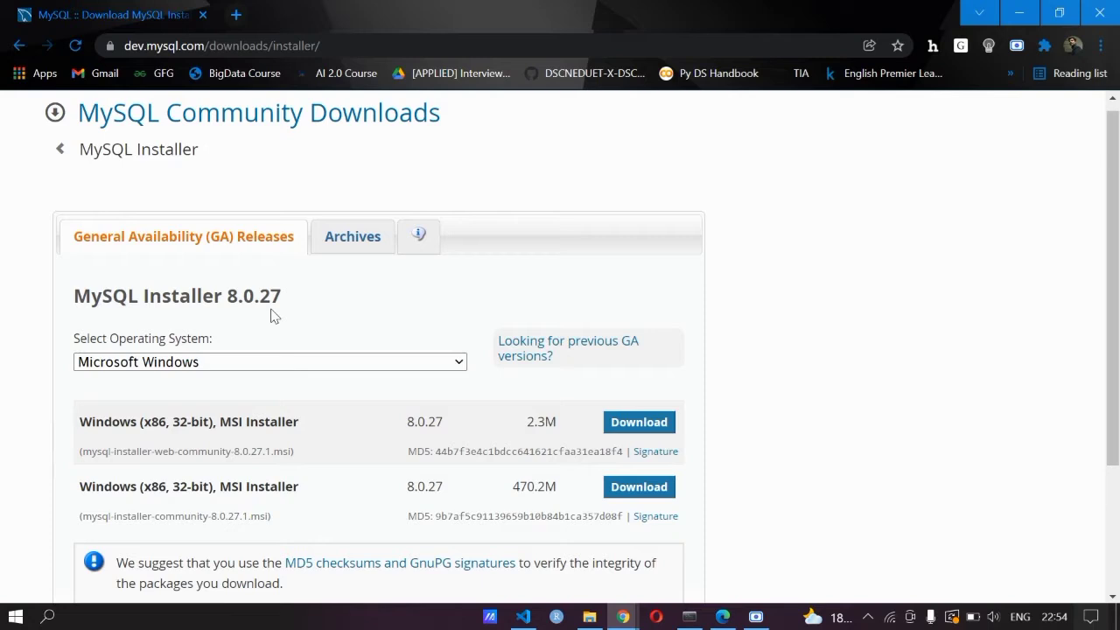
click(271, 370)
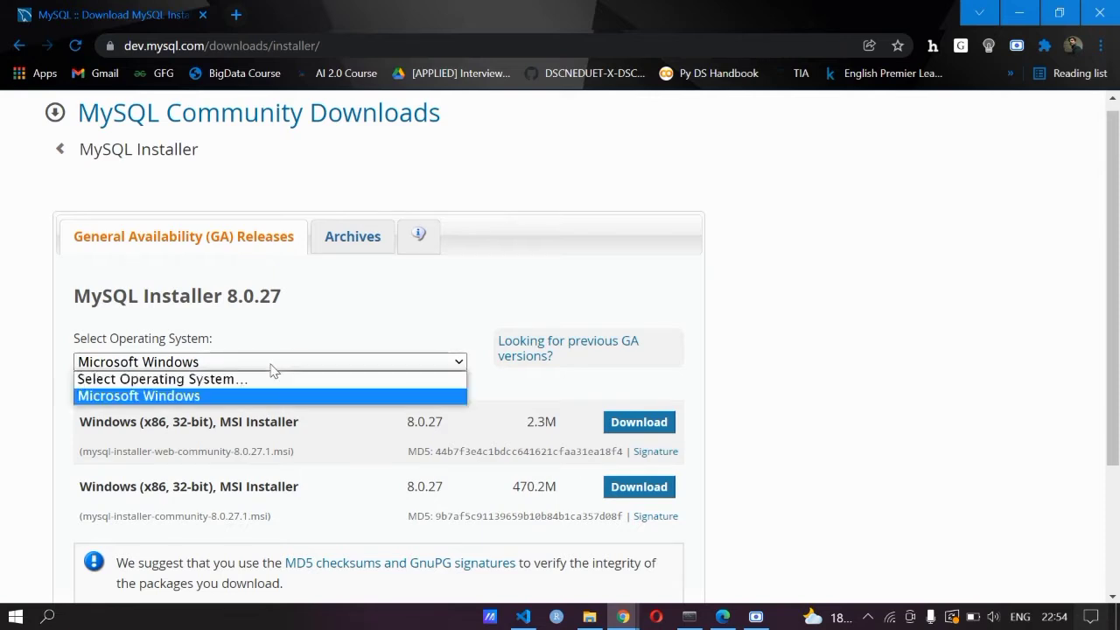
click(225, 368)
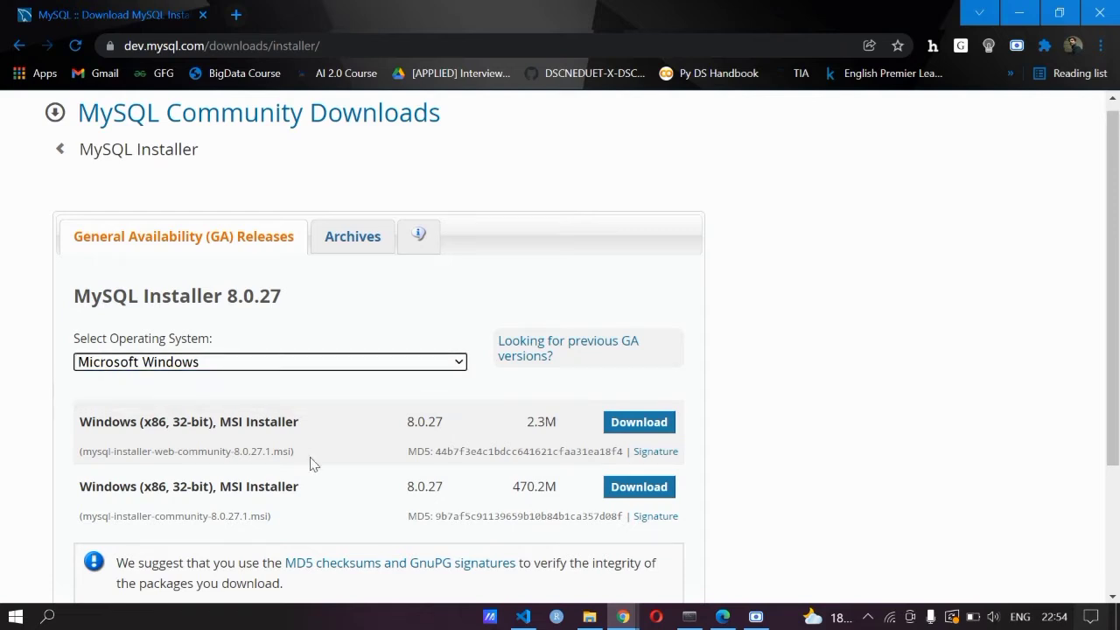
scroll(309, 462, down, 1)
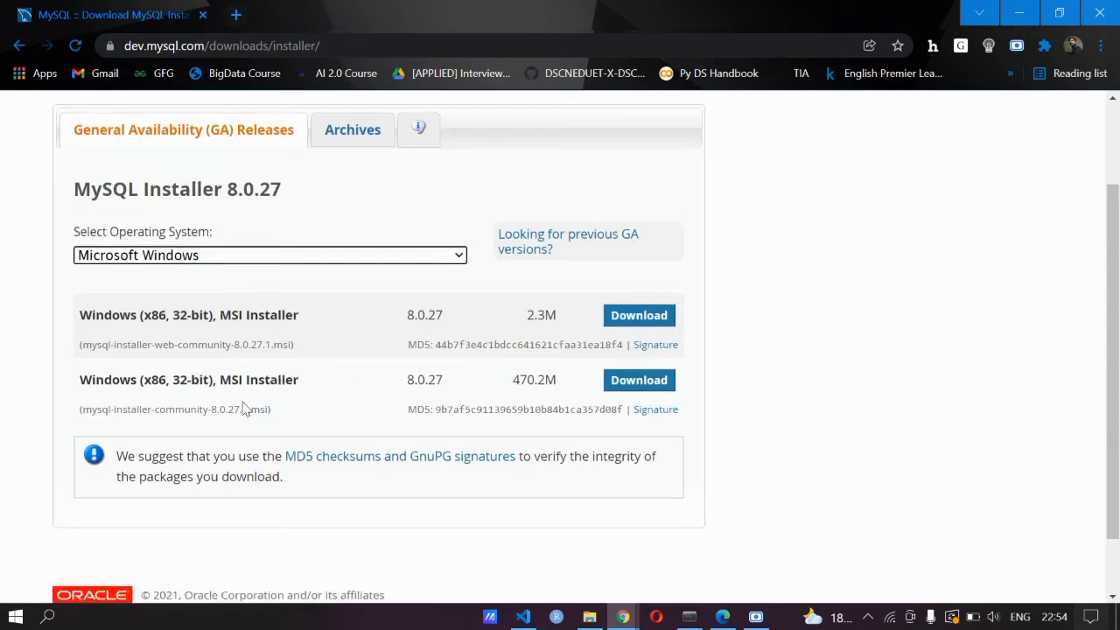
scroll(244, 409, down, 1)
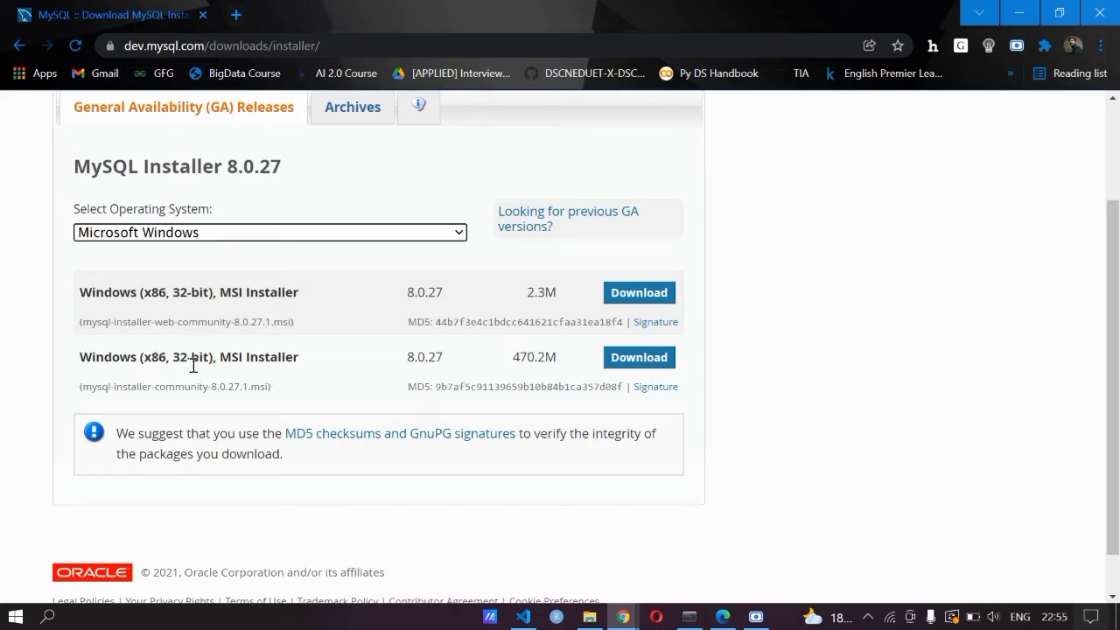
click(647, 360)
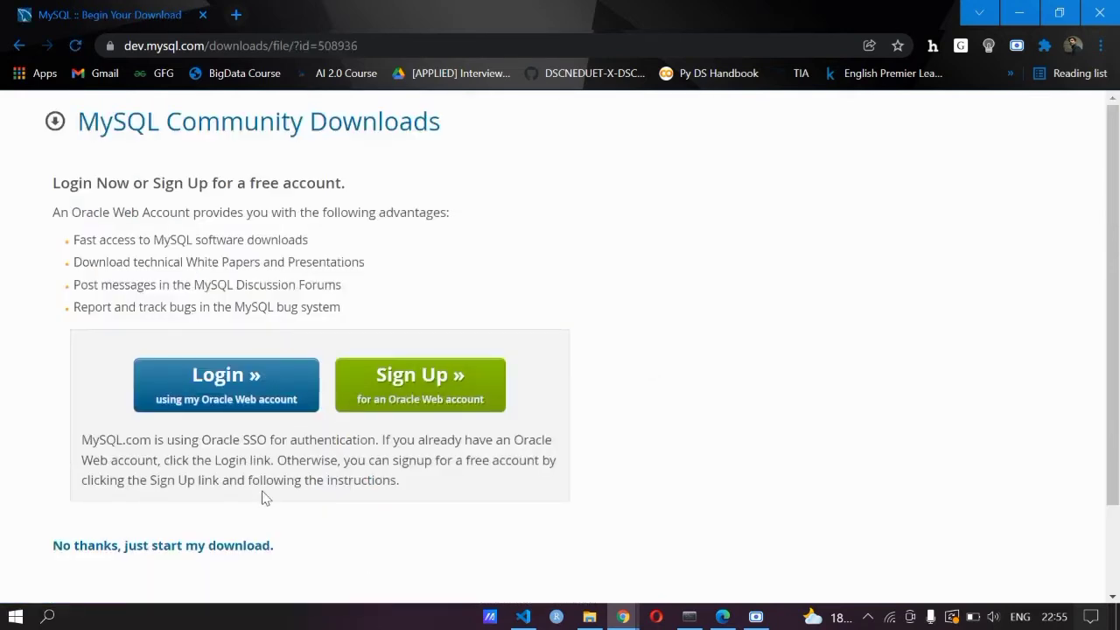
Skip sign-in via 'No thanks, just start my download' and save the installer file
scroll(266, 497, down, 1)
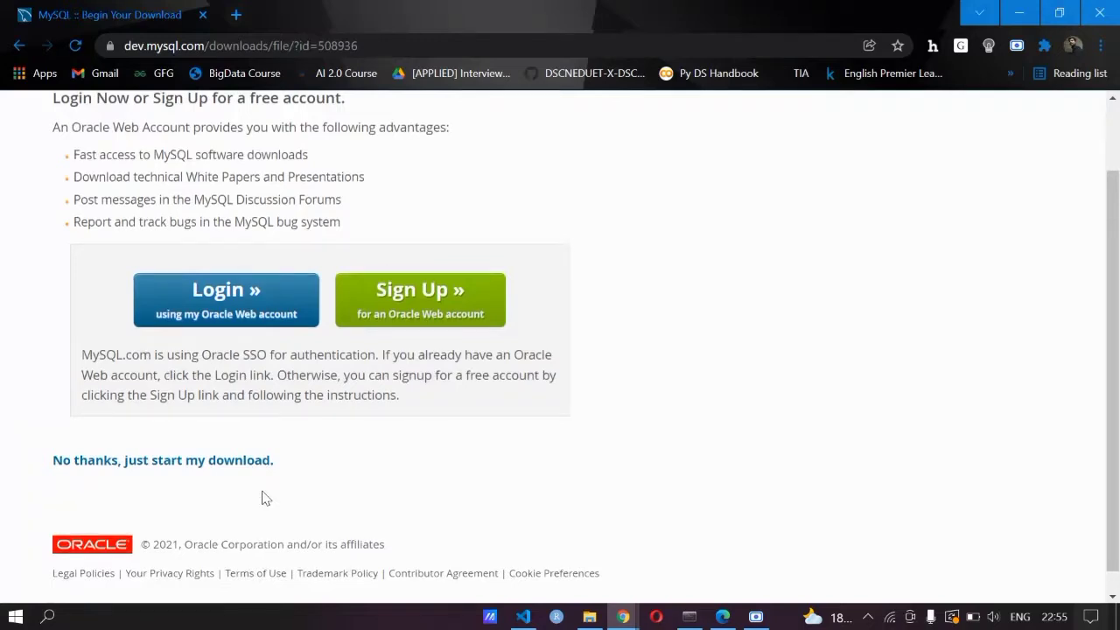
click(123, 466)
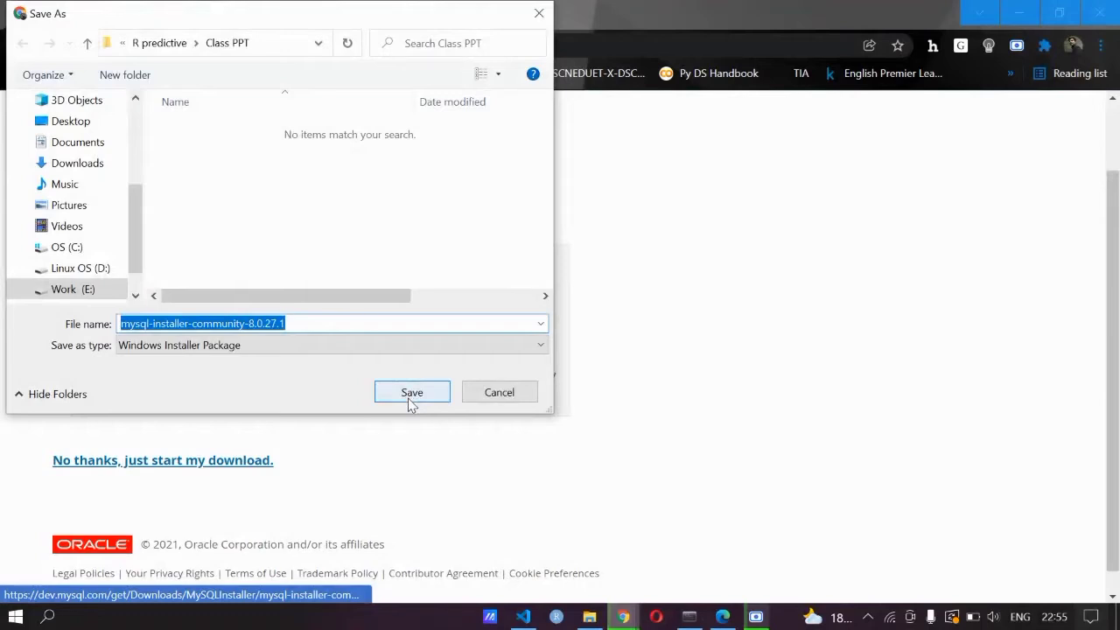
click(408, 398)
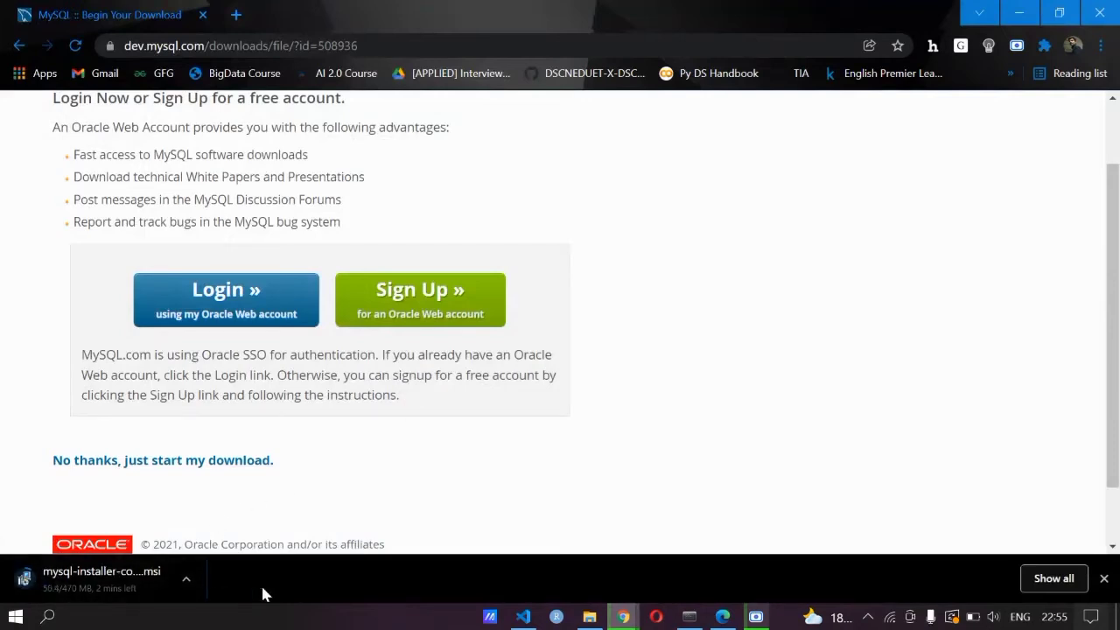
Launch mysql-installer-community-8.0.27.1.msi from the SQL software folder in File Explorer
key(alt+Tab)
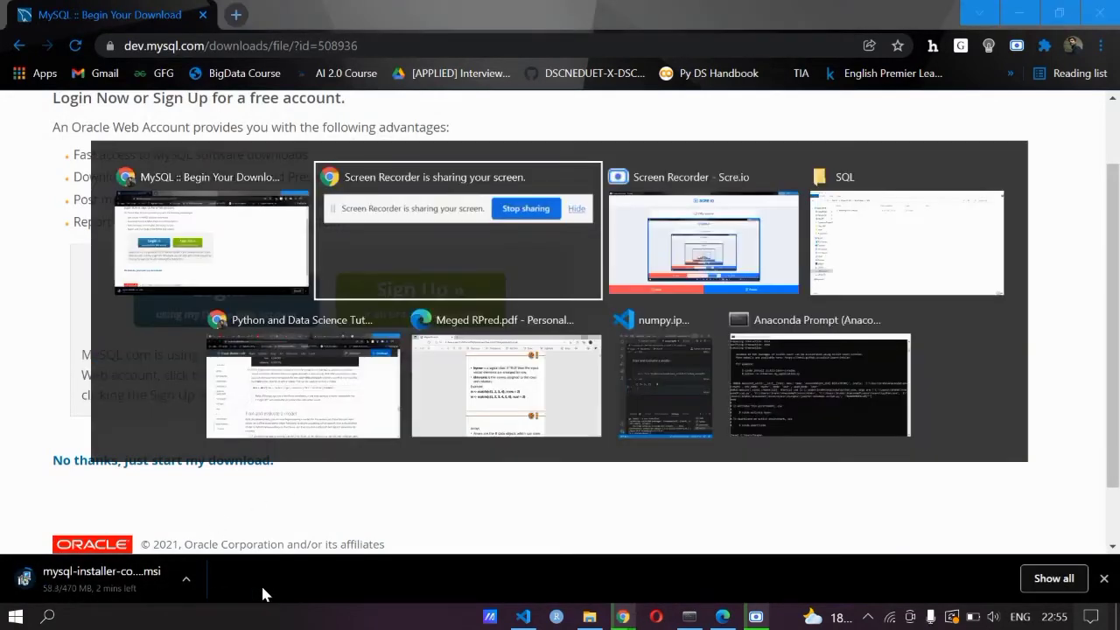
key(alt+Tab)
key(alt+Tab)
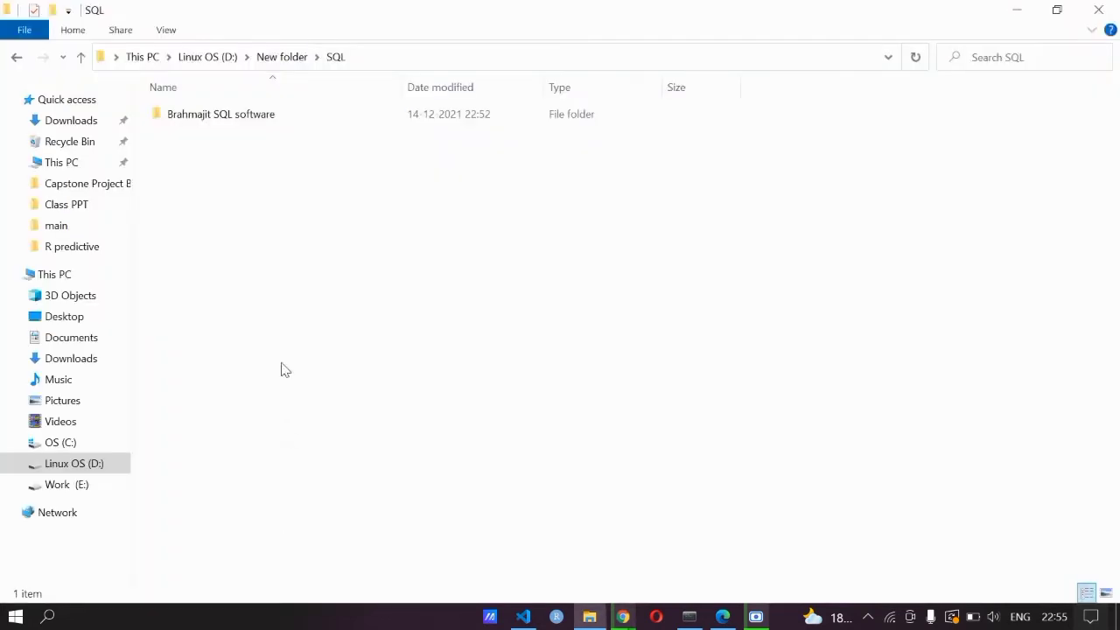
double_click(210, 116)
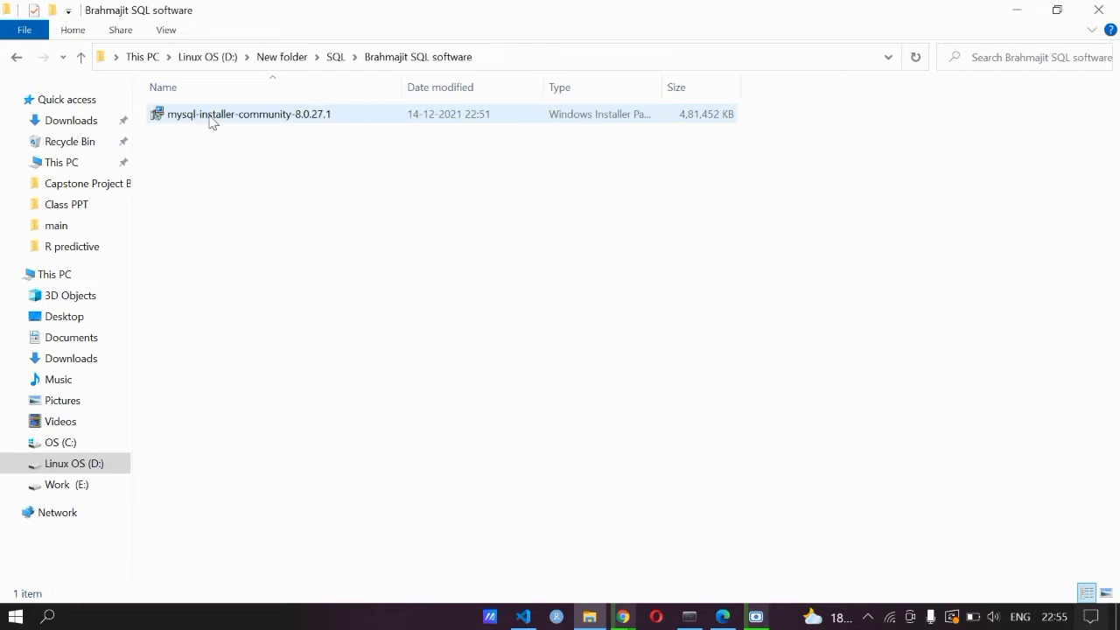
double_click(210, 122)
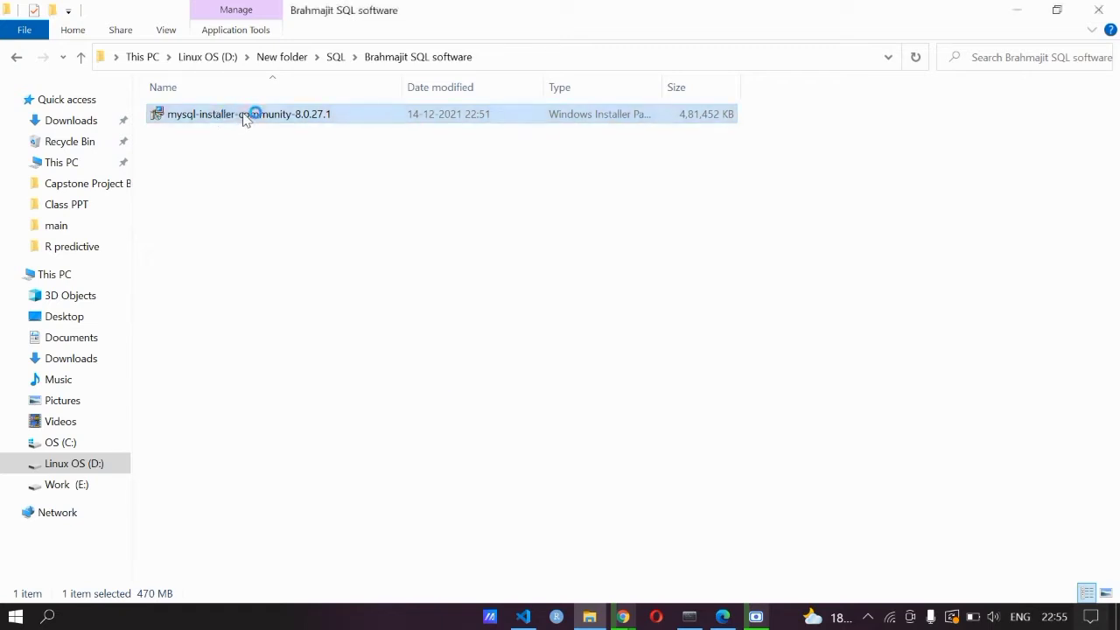
Minimize File Explorer and both Chrome windows while MySQL Installer loads
click(1013, 19)
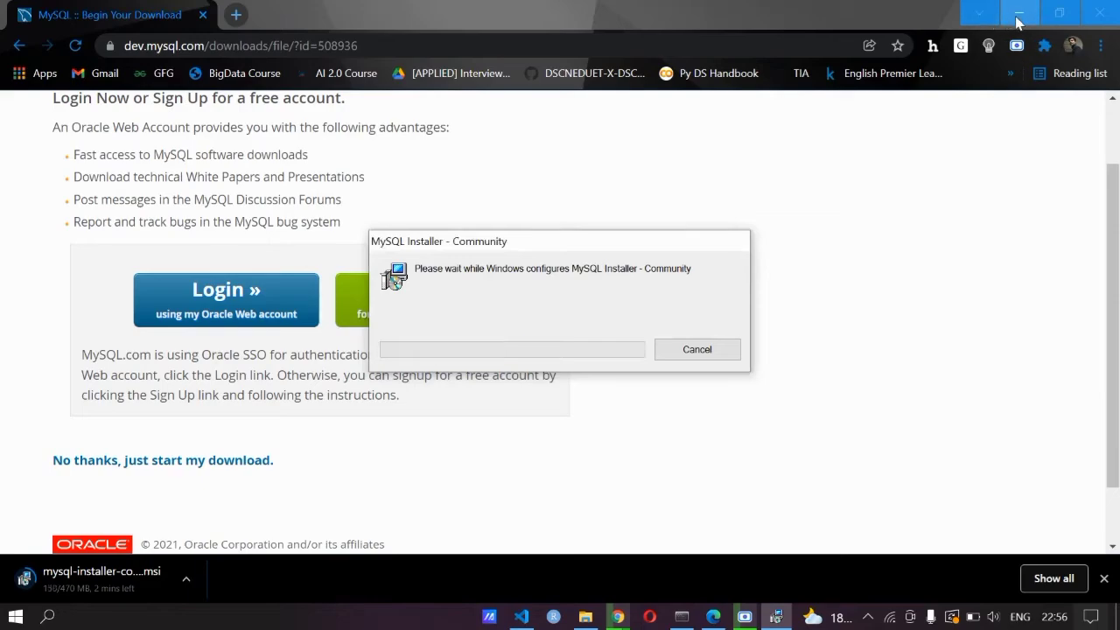
click(1014, 19)
click(1016, 21)
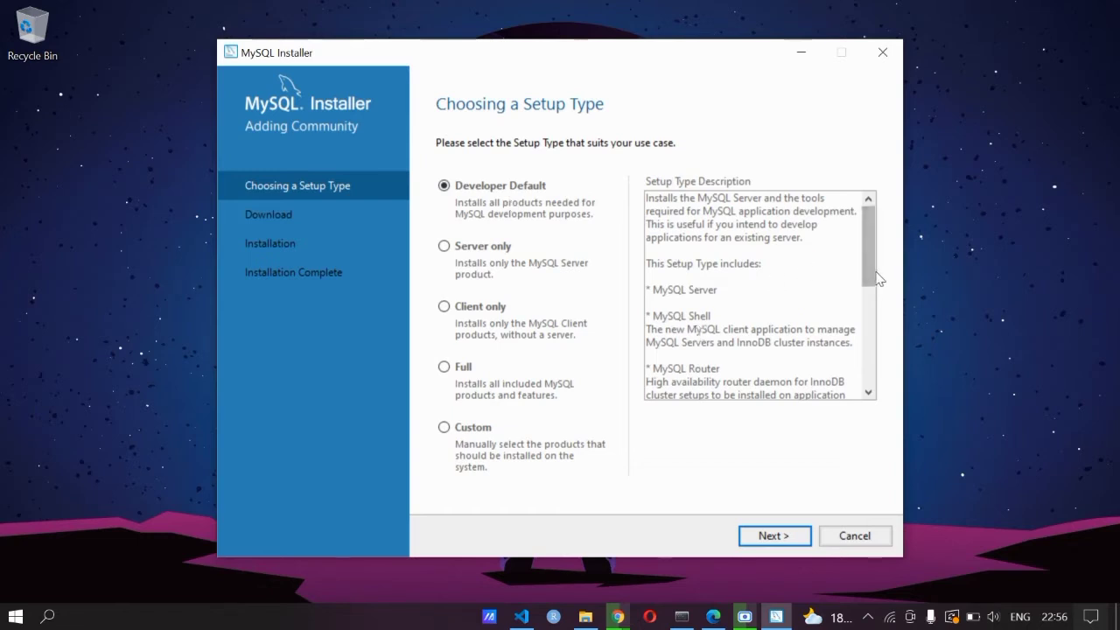
Scroll the setup type description and select the Custom setup type
drag(871, 278, 872, 305)
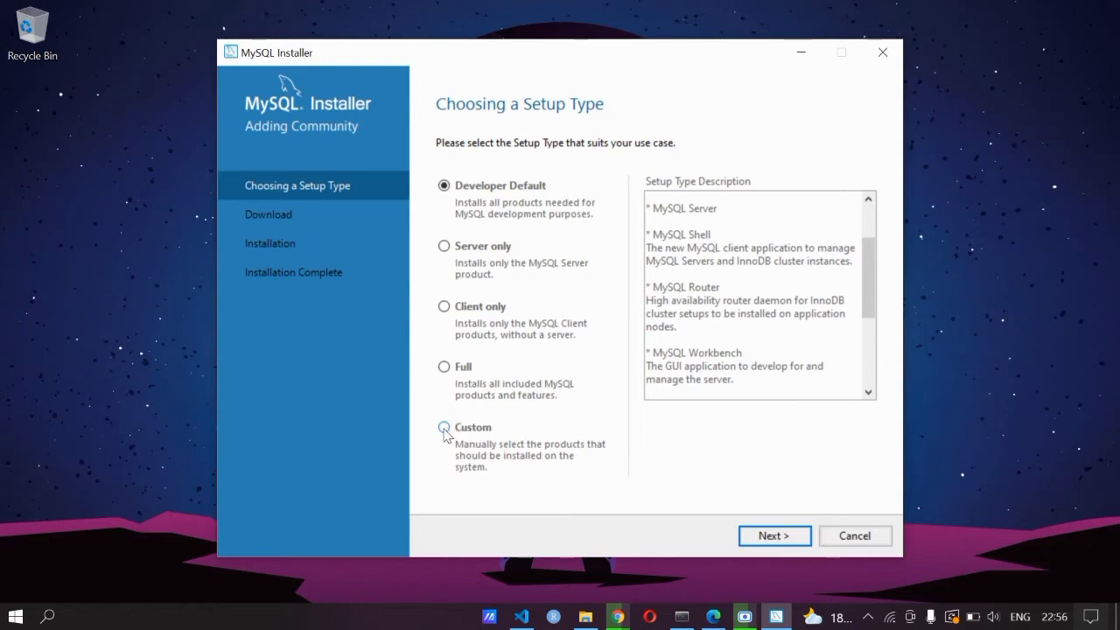
click(443, 428)
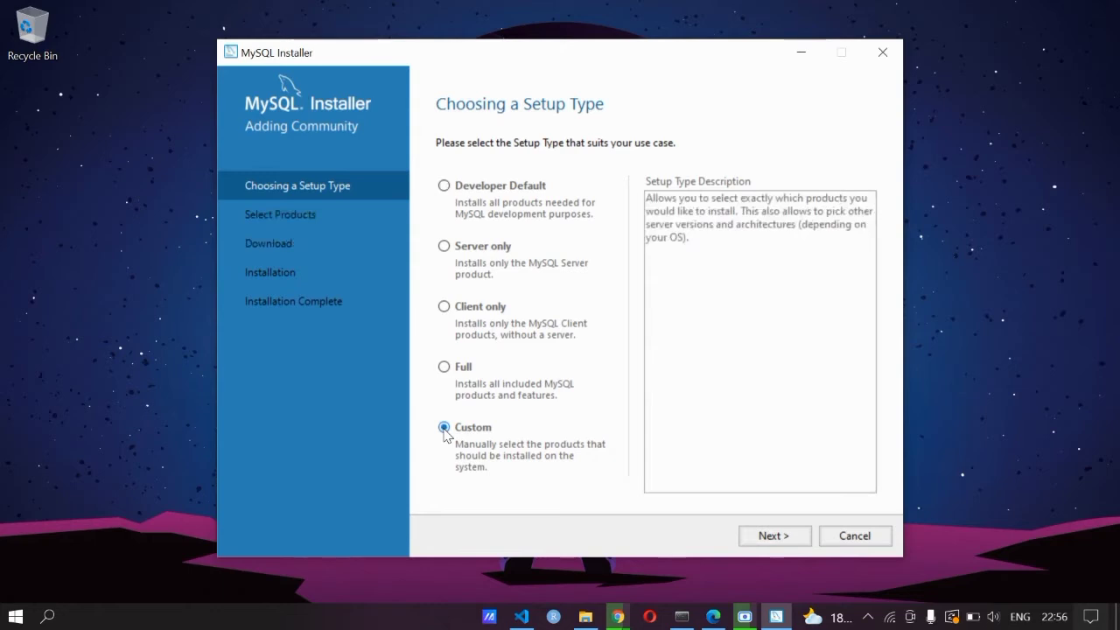
Add MySQL Server 8.0.27 - X64 to the products to install
click(768, 535)
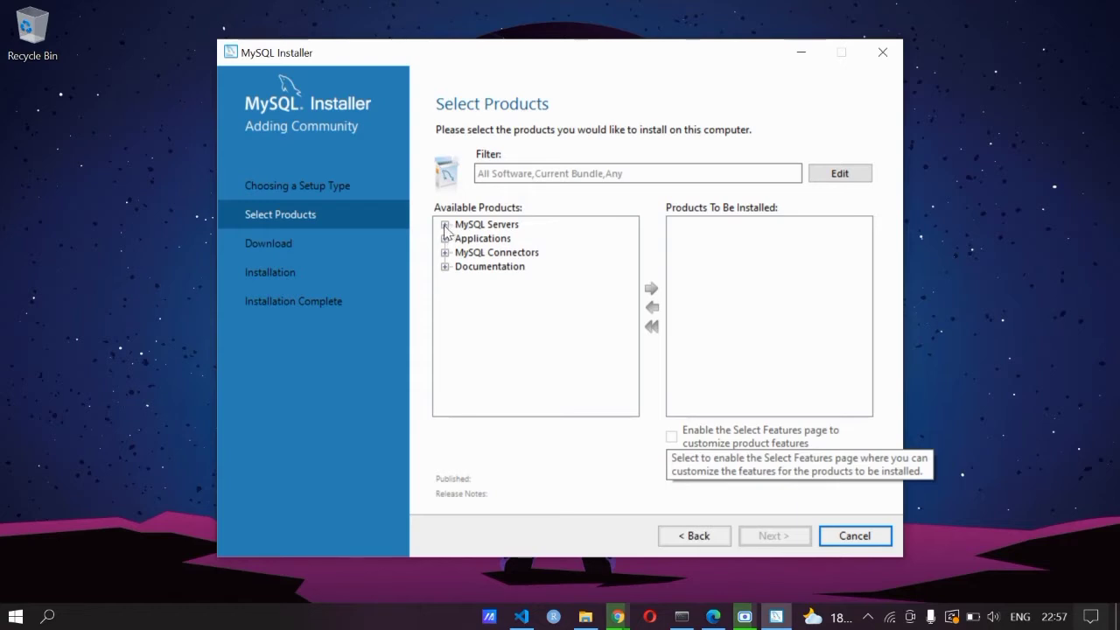
click(444, 225)
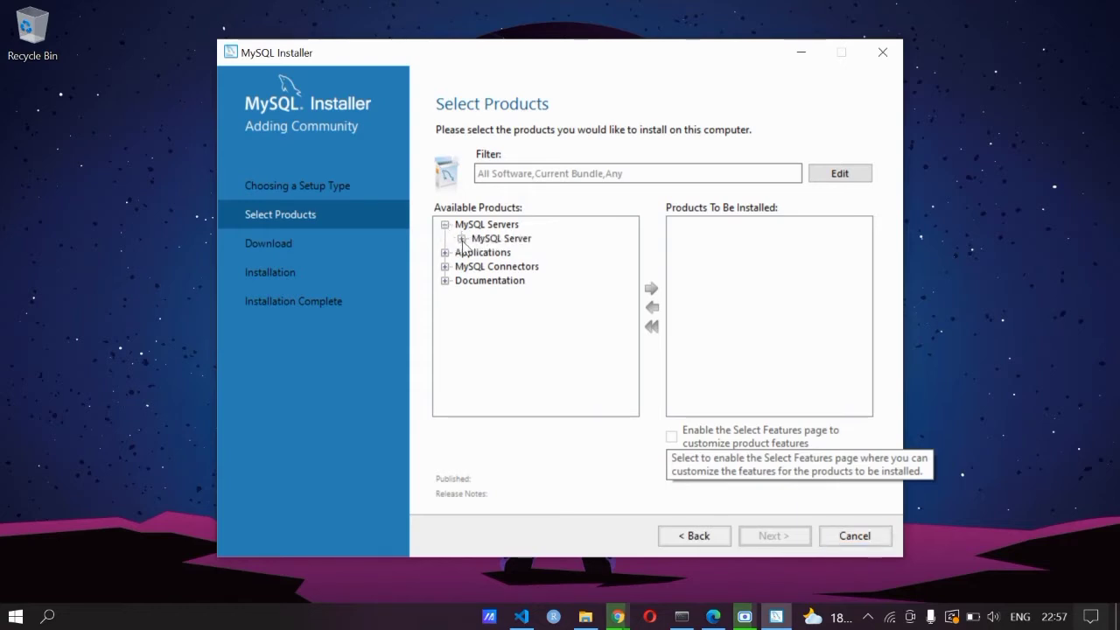
click(461, 239)
click(478, 252)
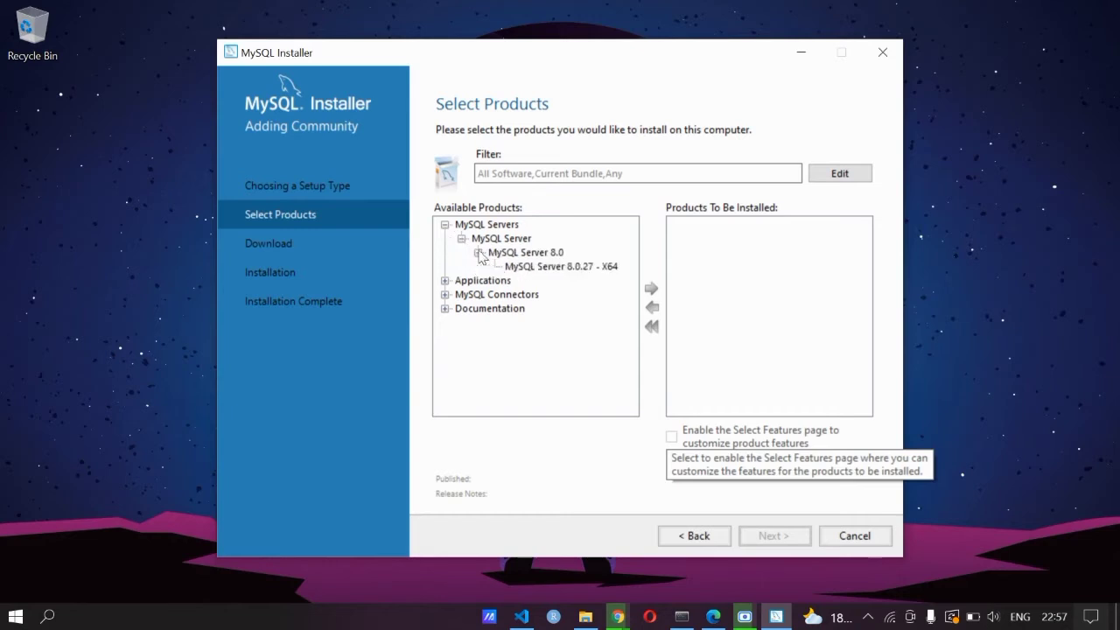
click(525, 267)
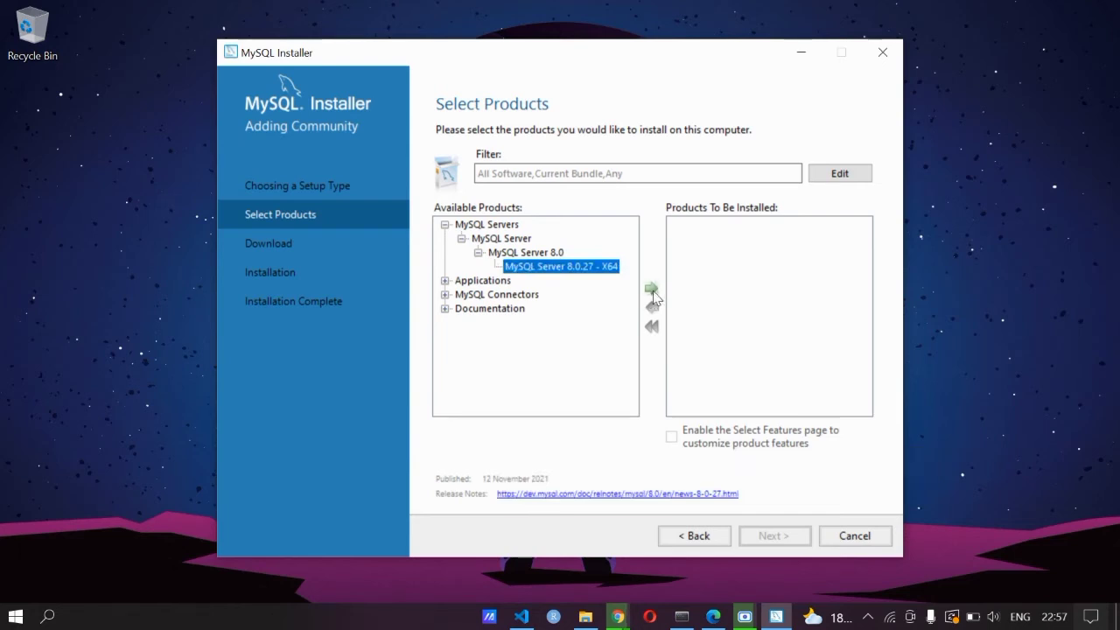
click(651, 292)
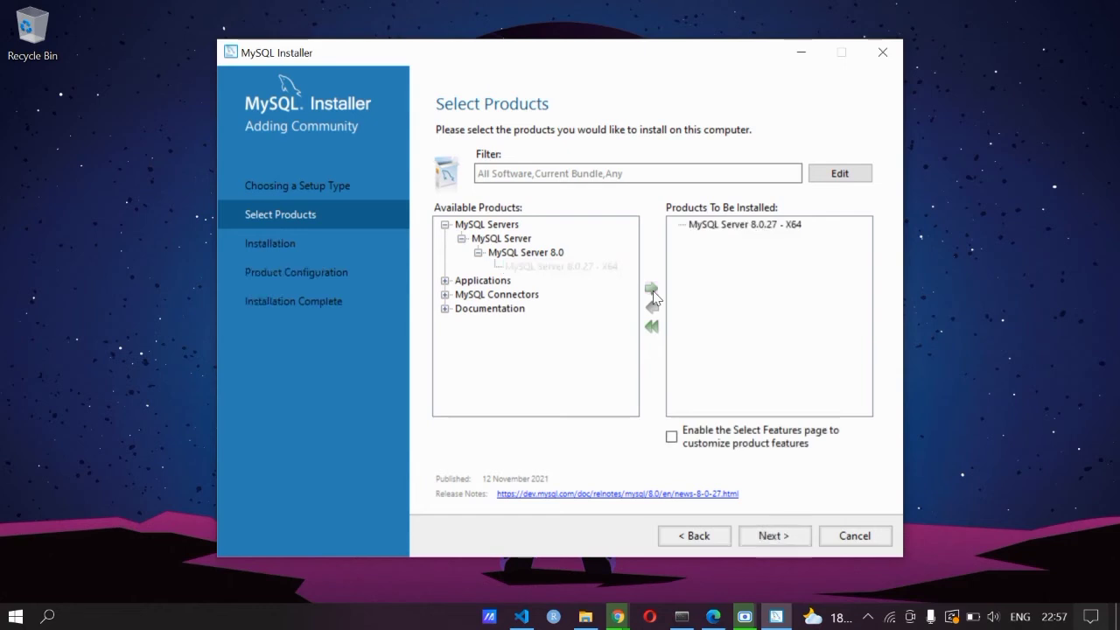
Add MySQL Workbench 8.0.27 - X64 from Applications to the install list
click(444, 281)
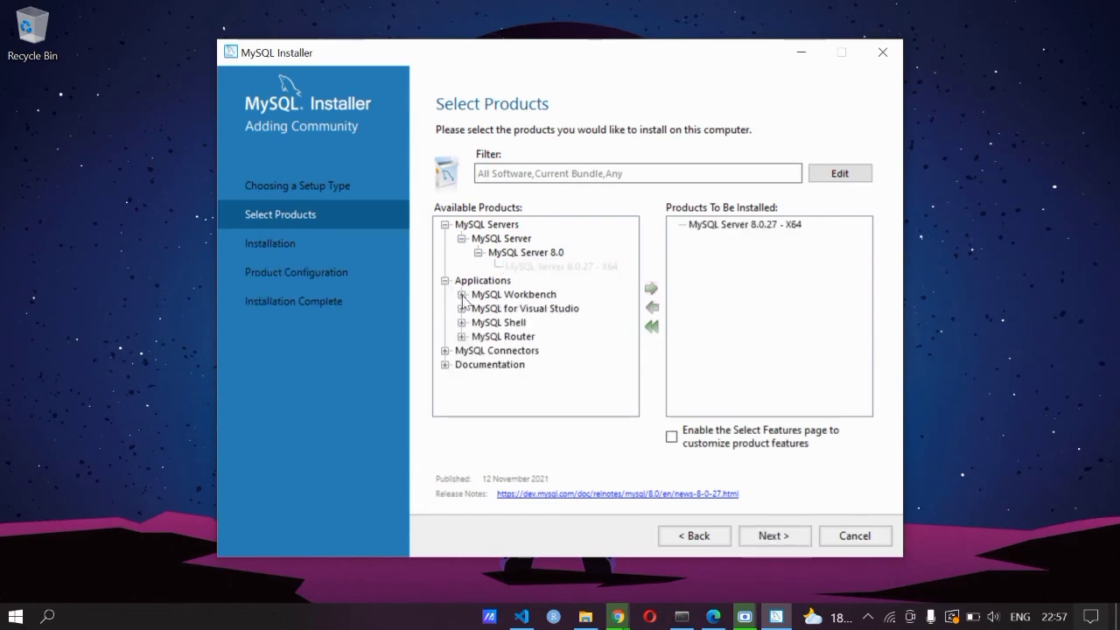
click(462, 295)
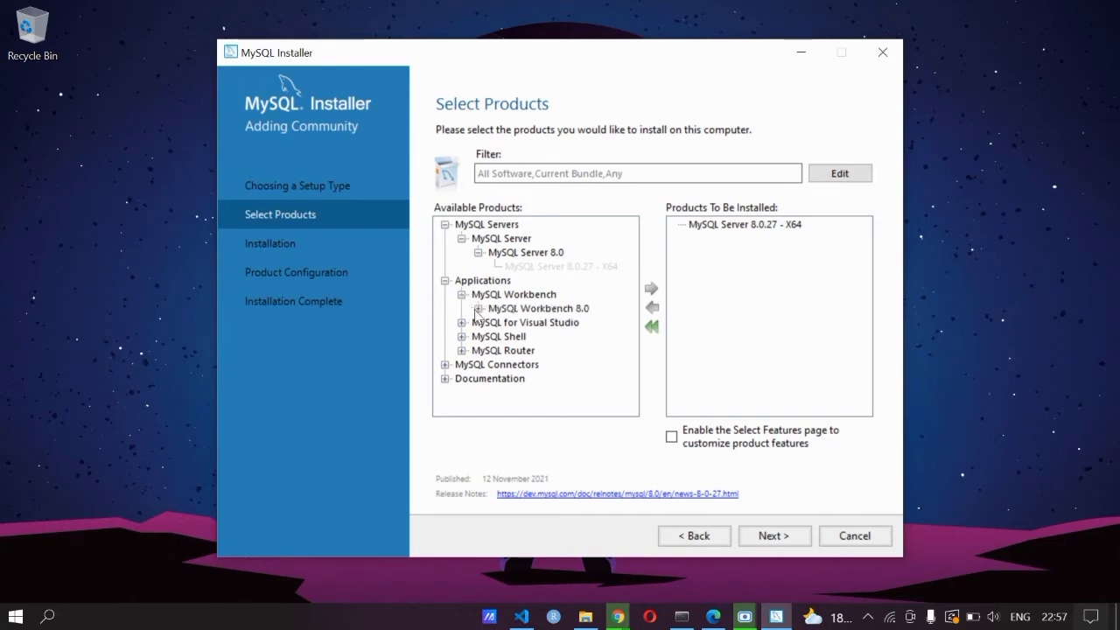
click(477, 308)
click(535, 323)
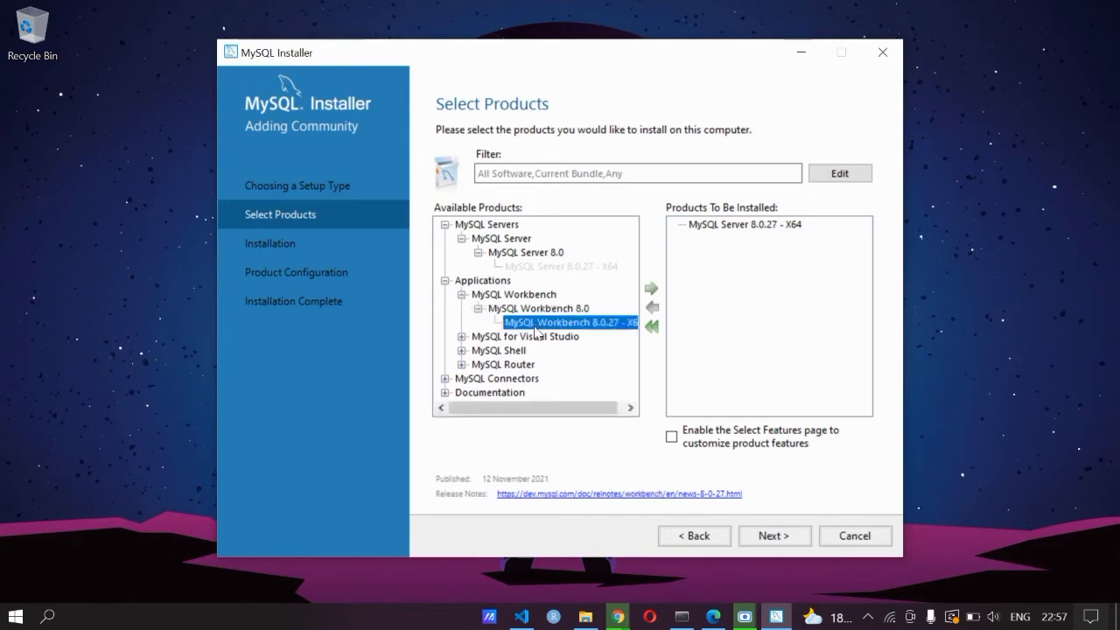
click(654, 293)
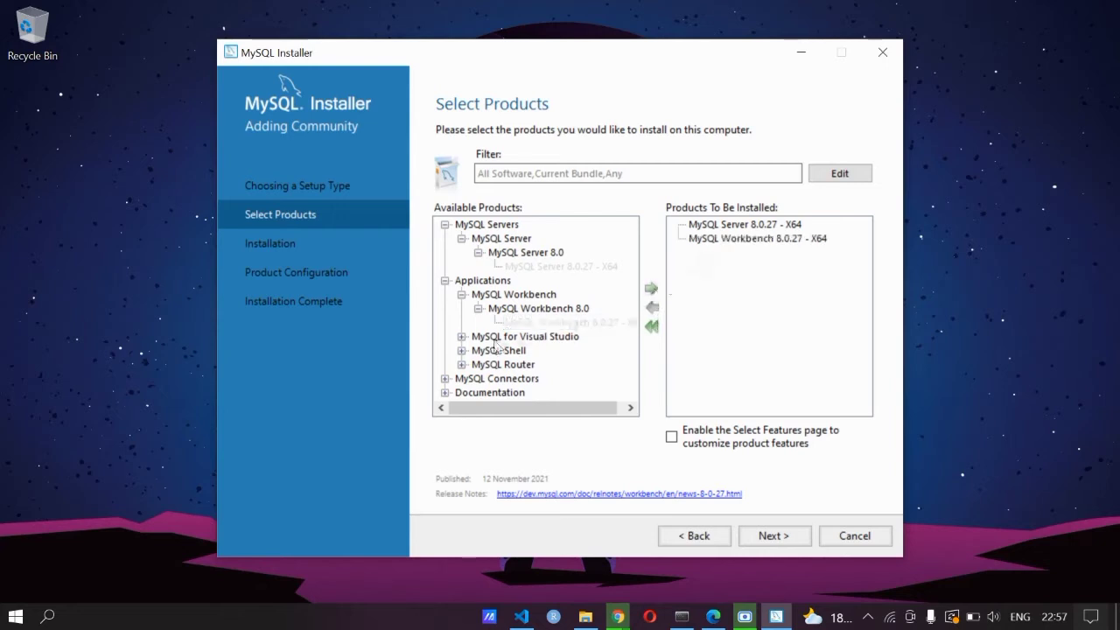
Add MySQL Shell 8.0.27 - X64 to the install list
click(463, 351)
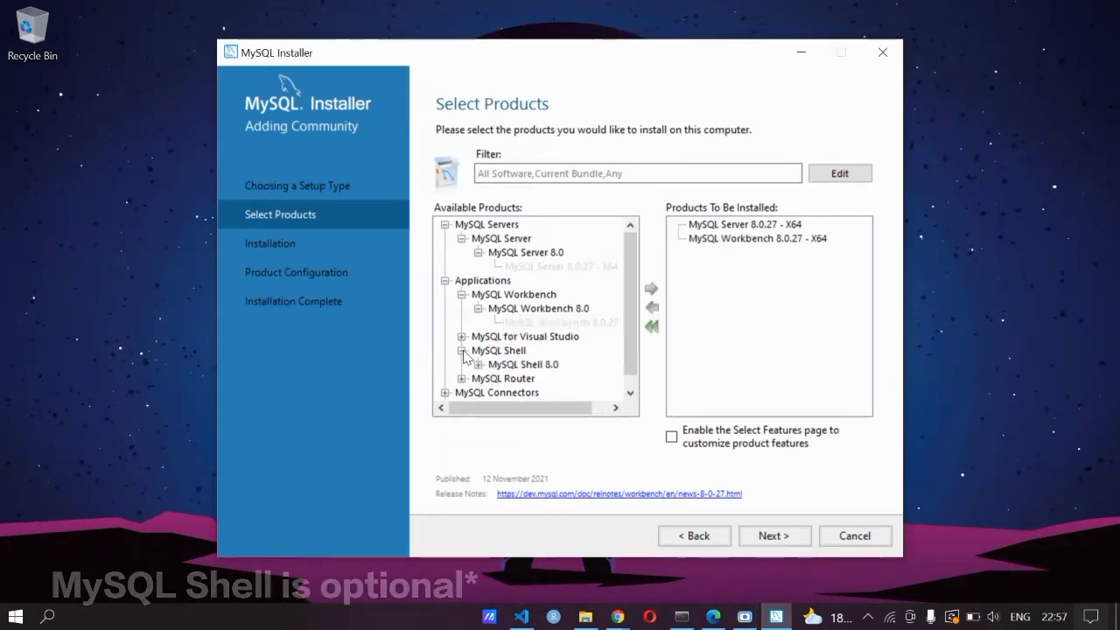
click(479, 365)
click(546, 378)
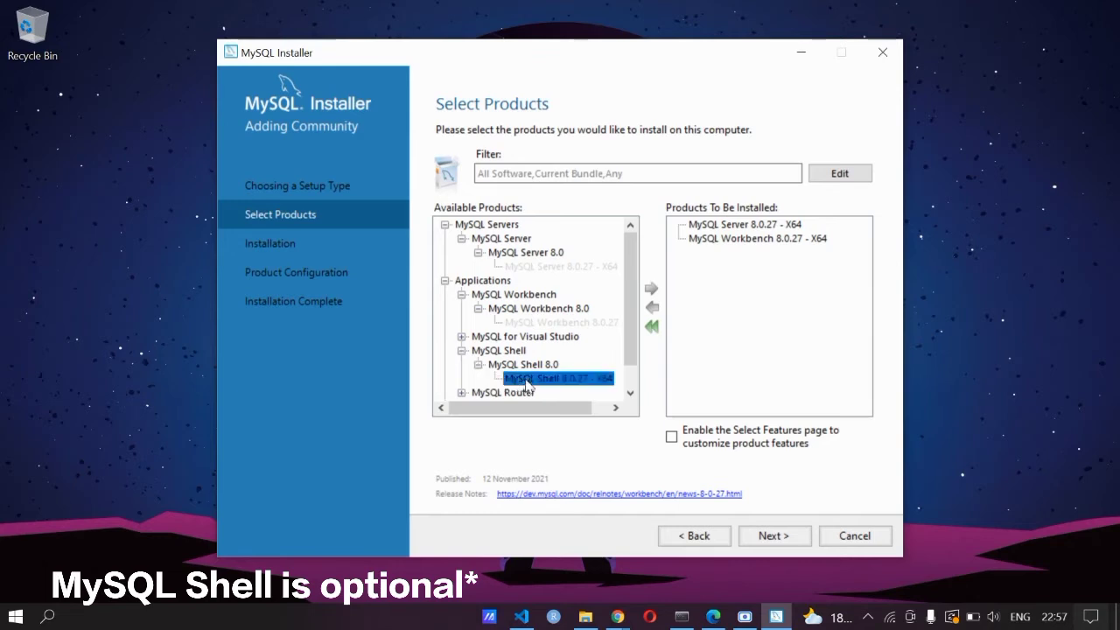
click(651, 292)
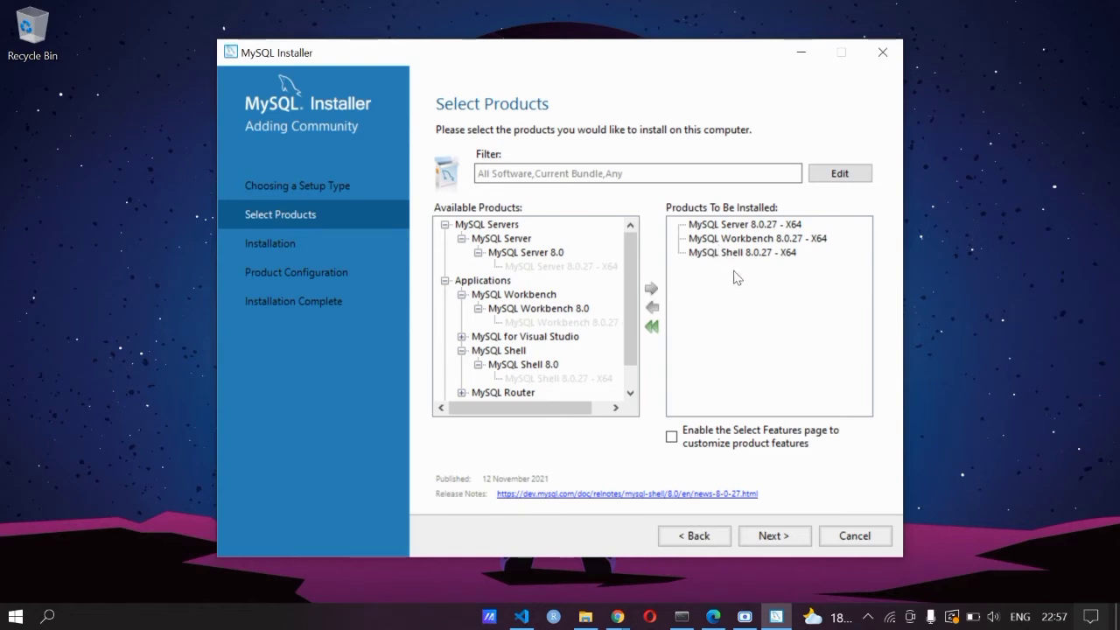
Execute the installation of Server, Workbench and Shell, then continue to Product Configuration
click(774, 536)
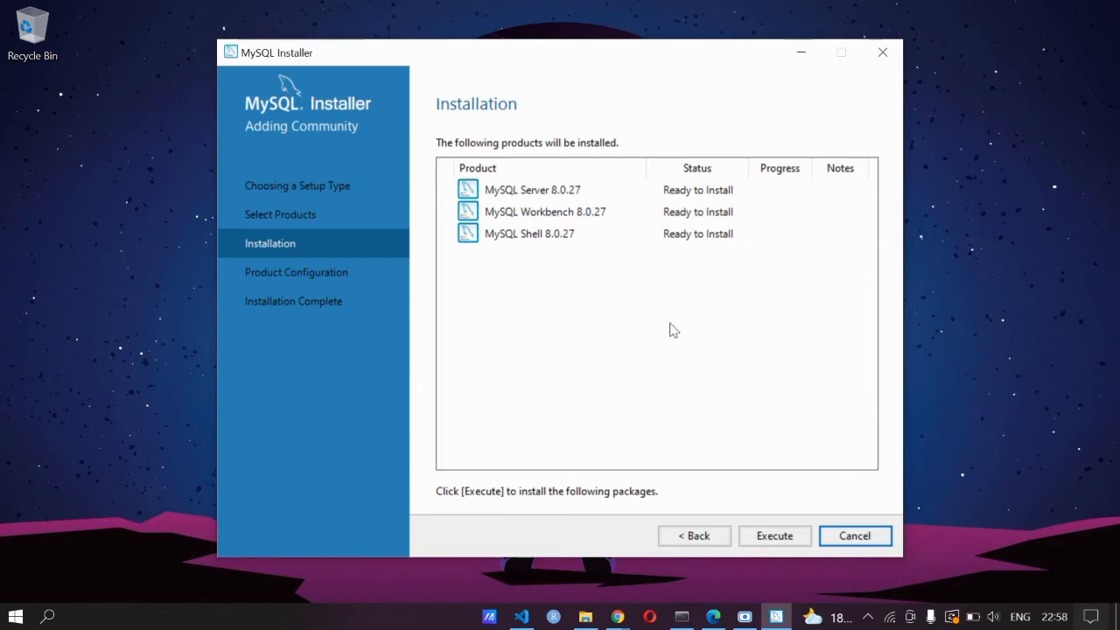
click(778, 537)
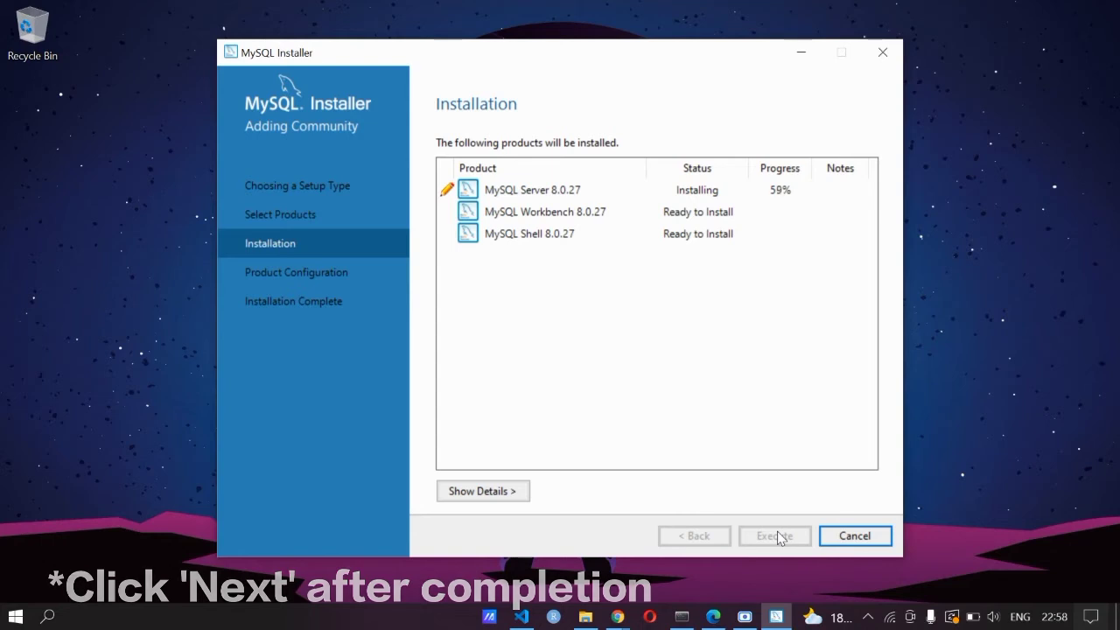
click(777, 535)
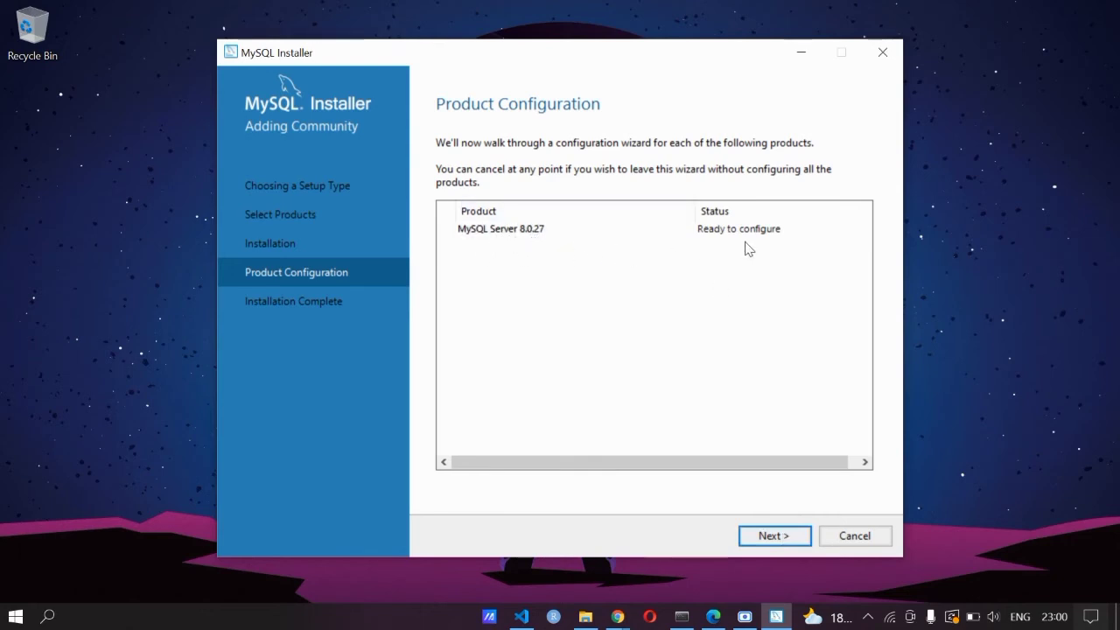
Accept Development Computer, port 3306 and strong password encryption for MySQL Server 8.0.27
click(774, 537)
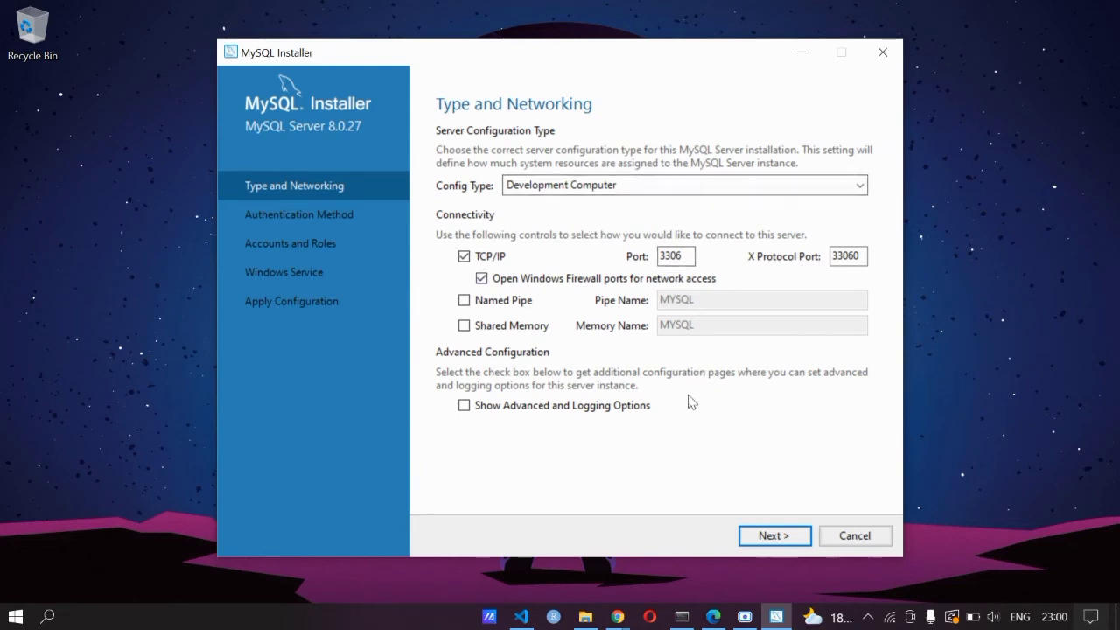
click(770, 536)
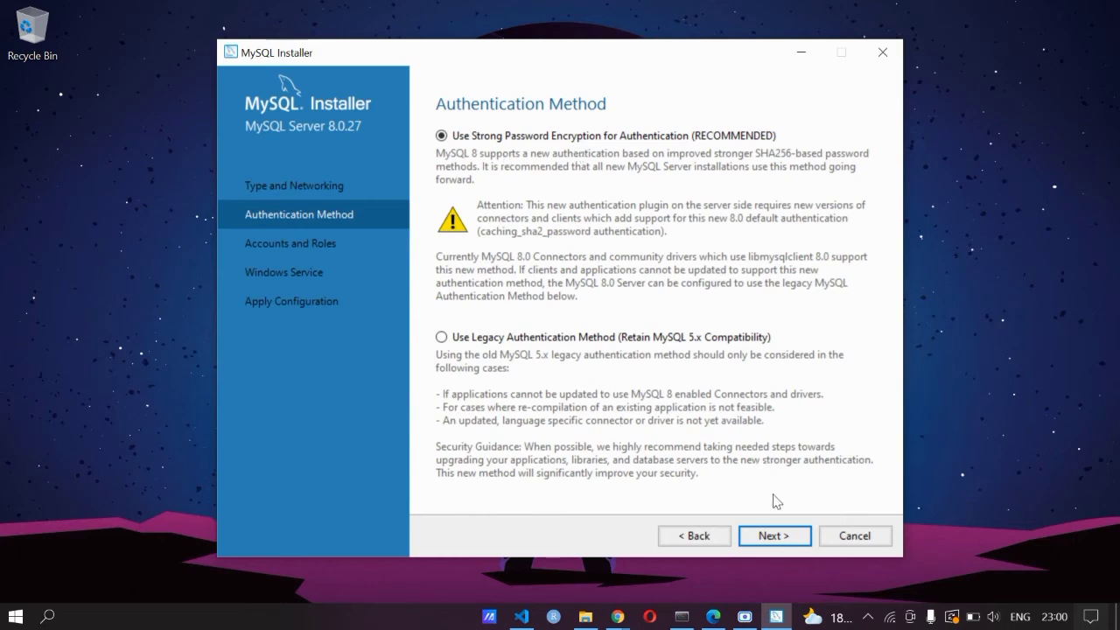
click(773, 537)
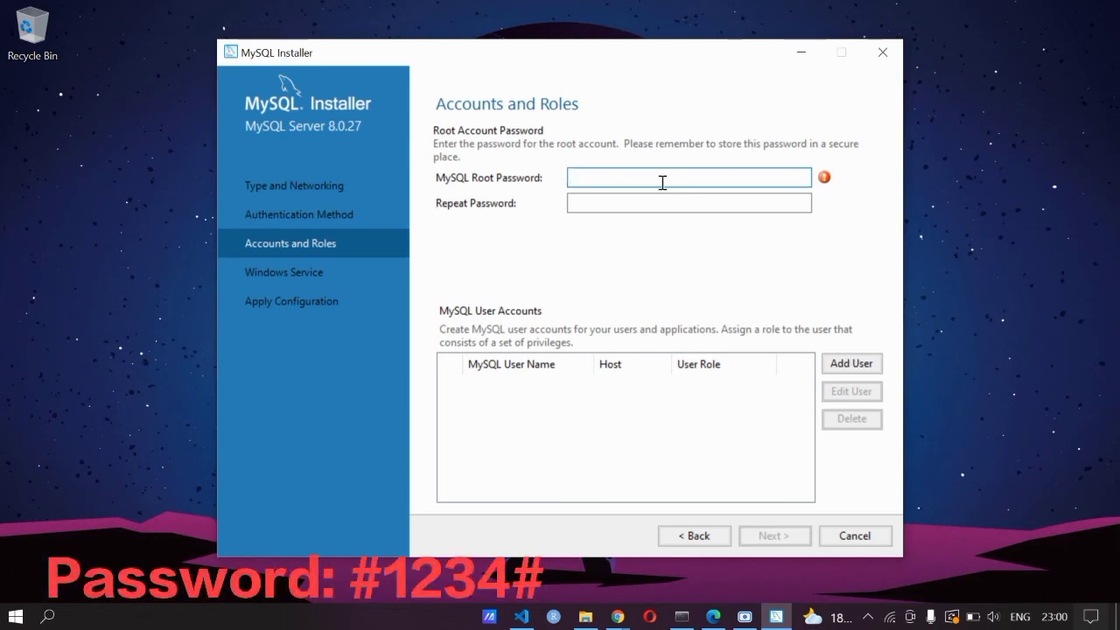
Enter the root account password in both MySQL Root Password and Repeat Password fields
text(#1234#)
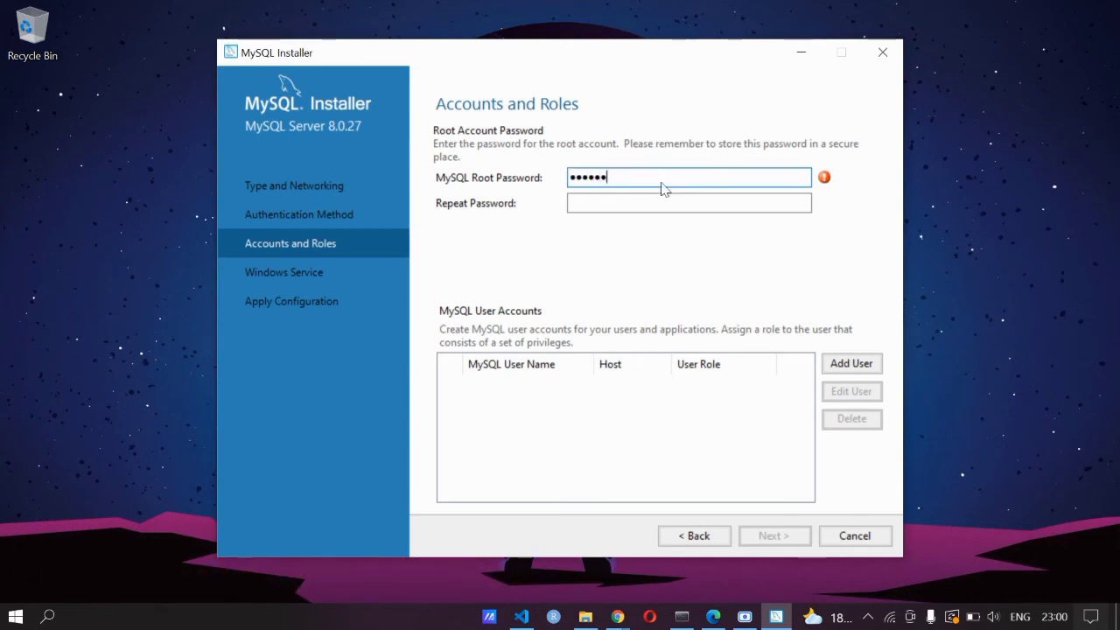
click(658, 204)
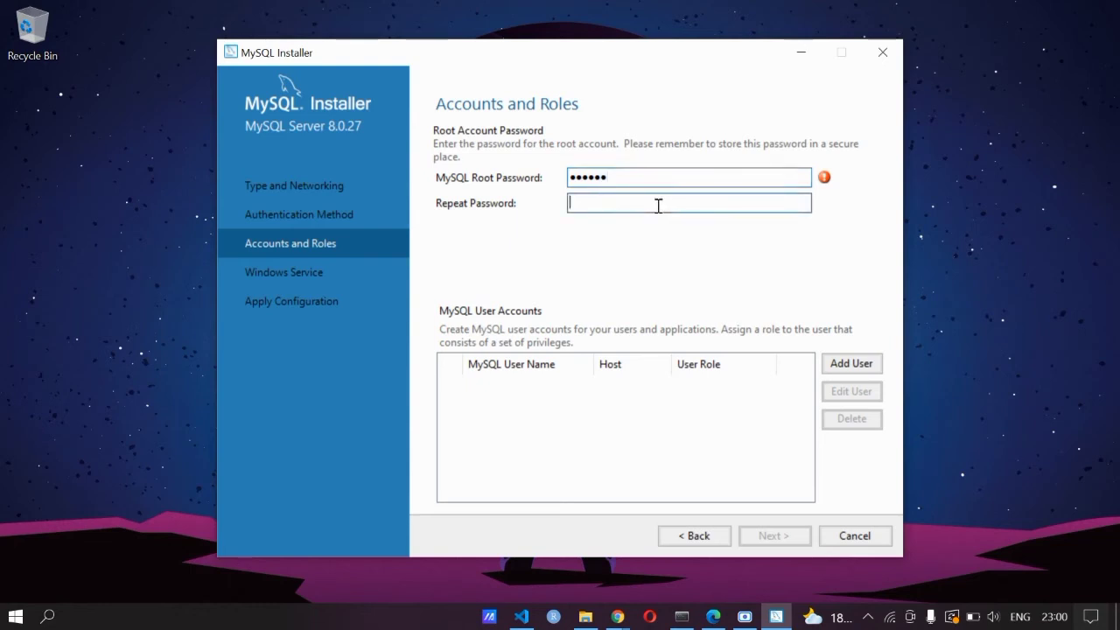
text(#1234)
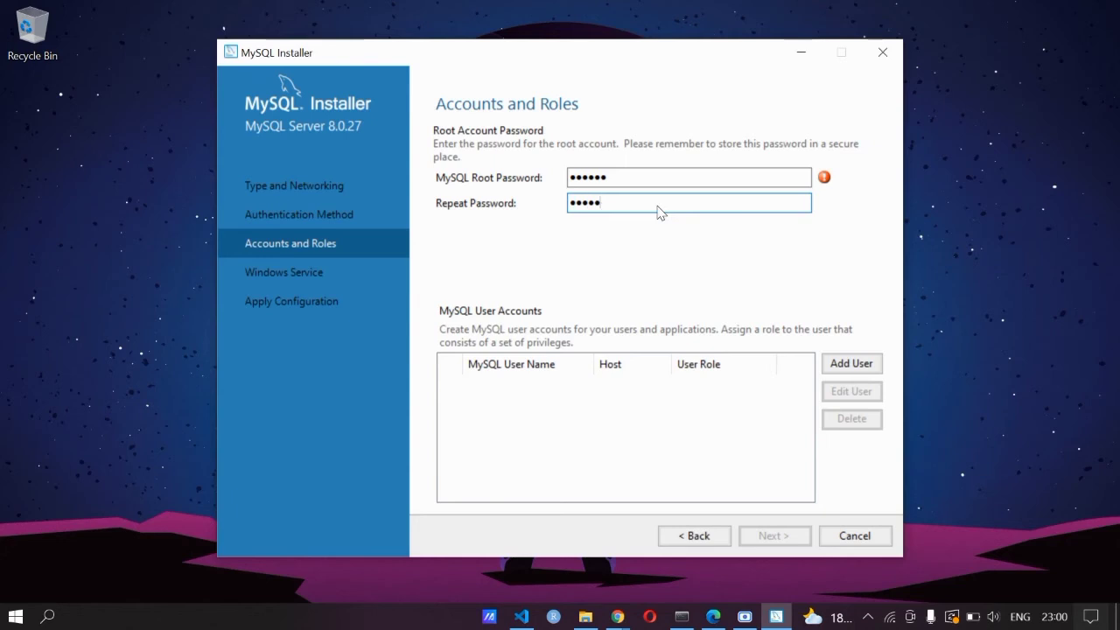
text(5)
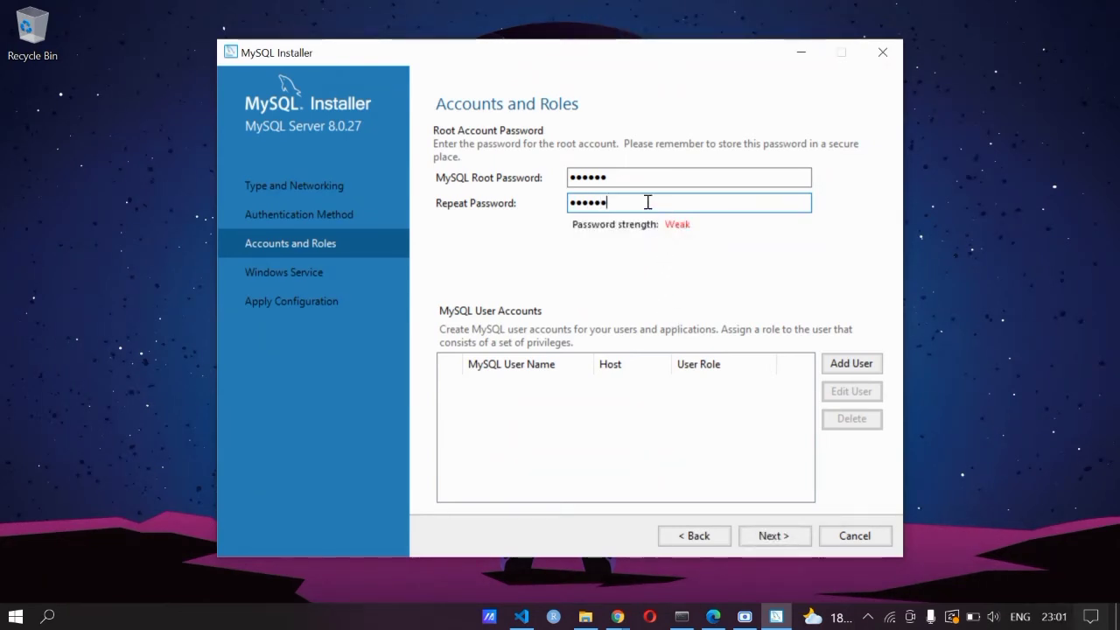
click(772, 536)
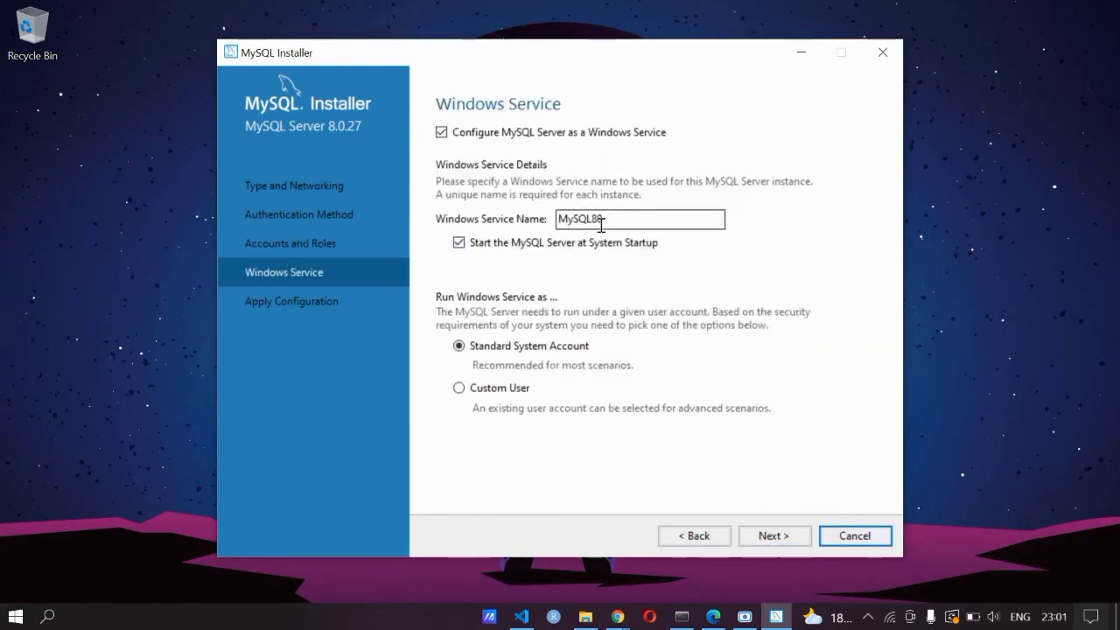
Accept the default MySQL80 Windows service settings and execute the MySQL Server 8.0.27 configuration
click(762, 538)
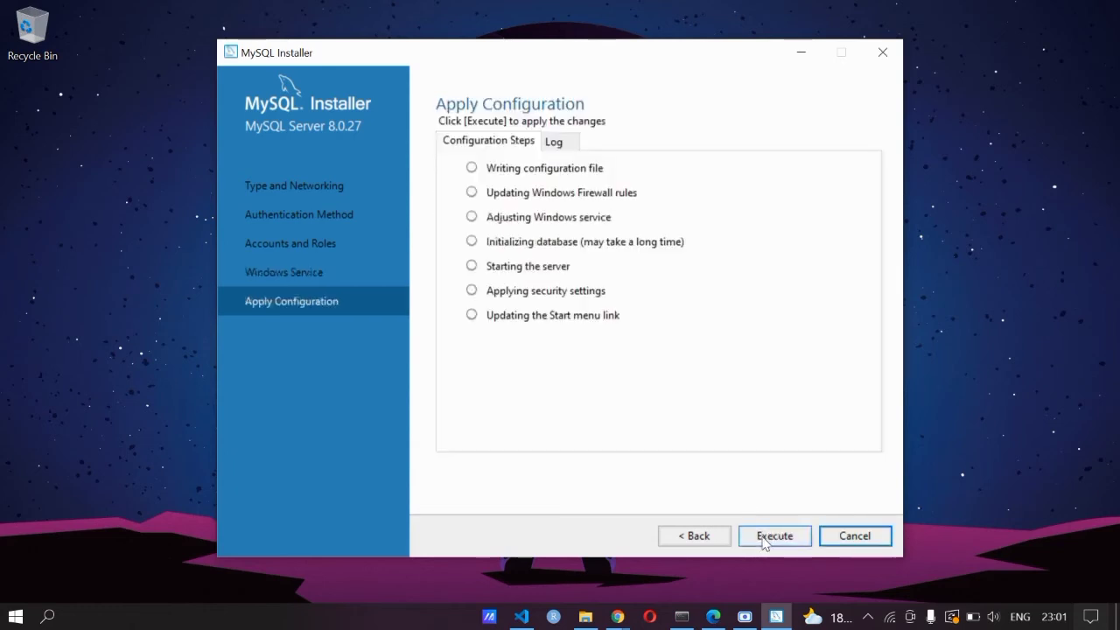
click(762, 538)
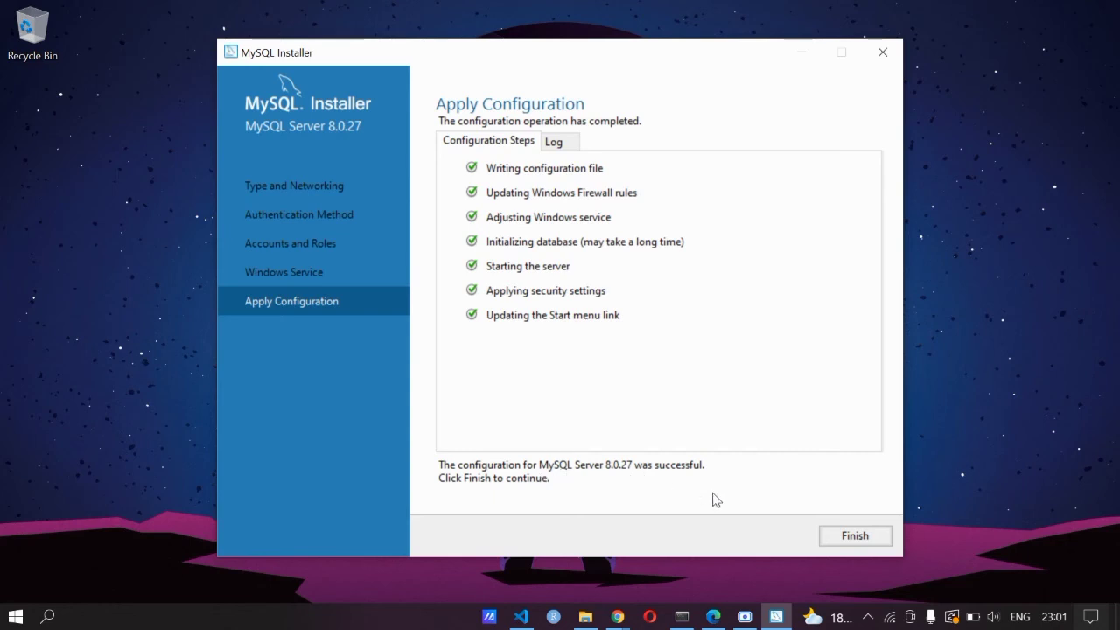
Finish the installer with 'Start MySQL Workbench after setup' enabled to launch Workbench
click(853, 539)
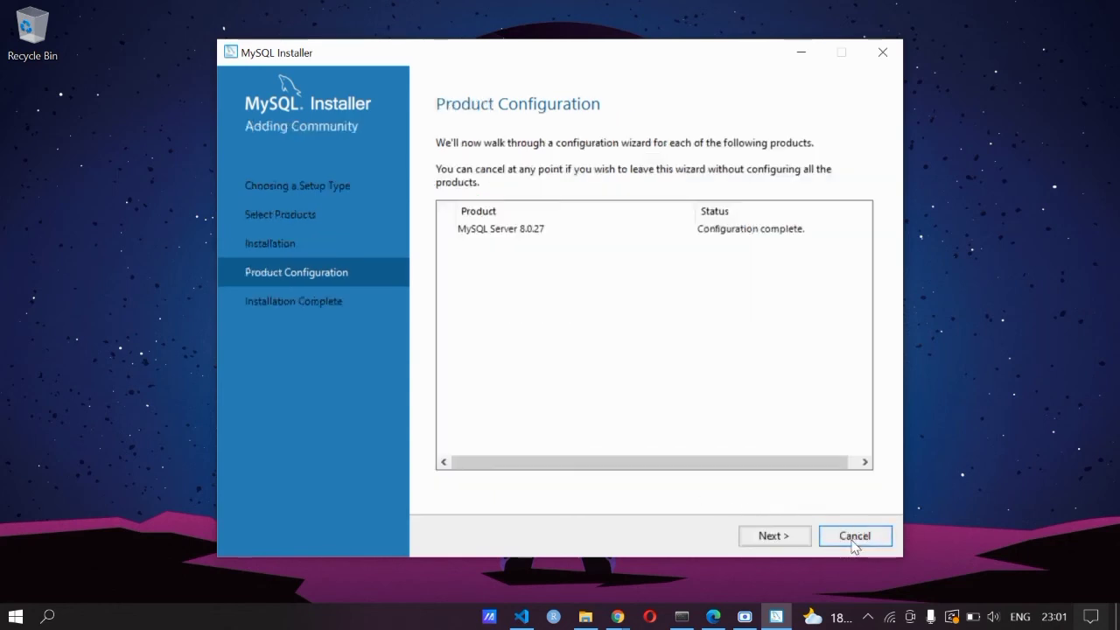
click(768, 537)
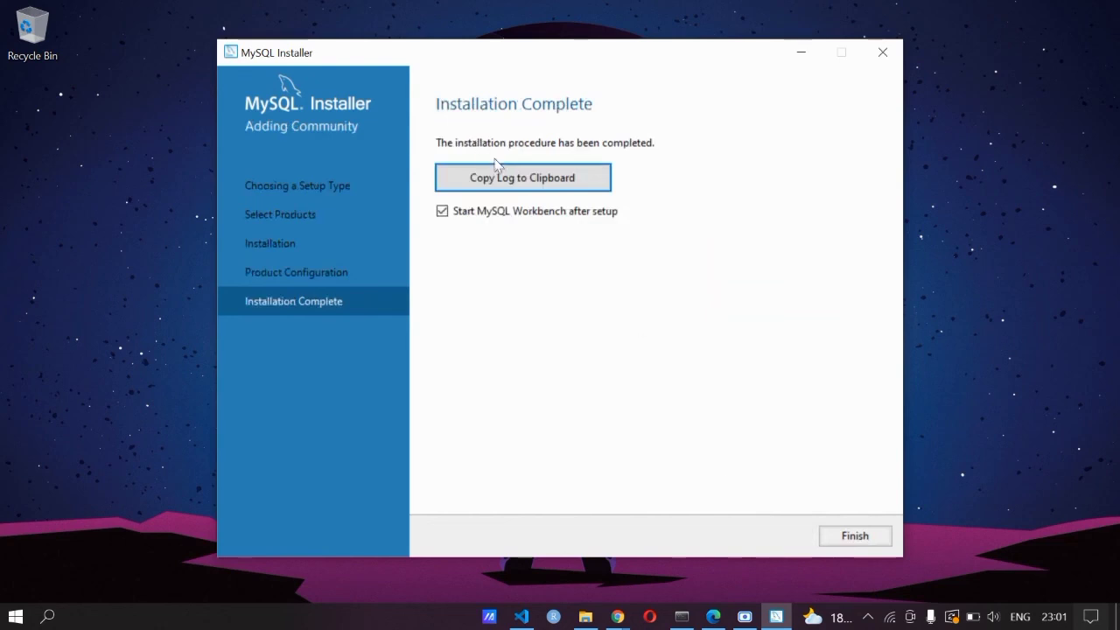
click(845, 535)
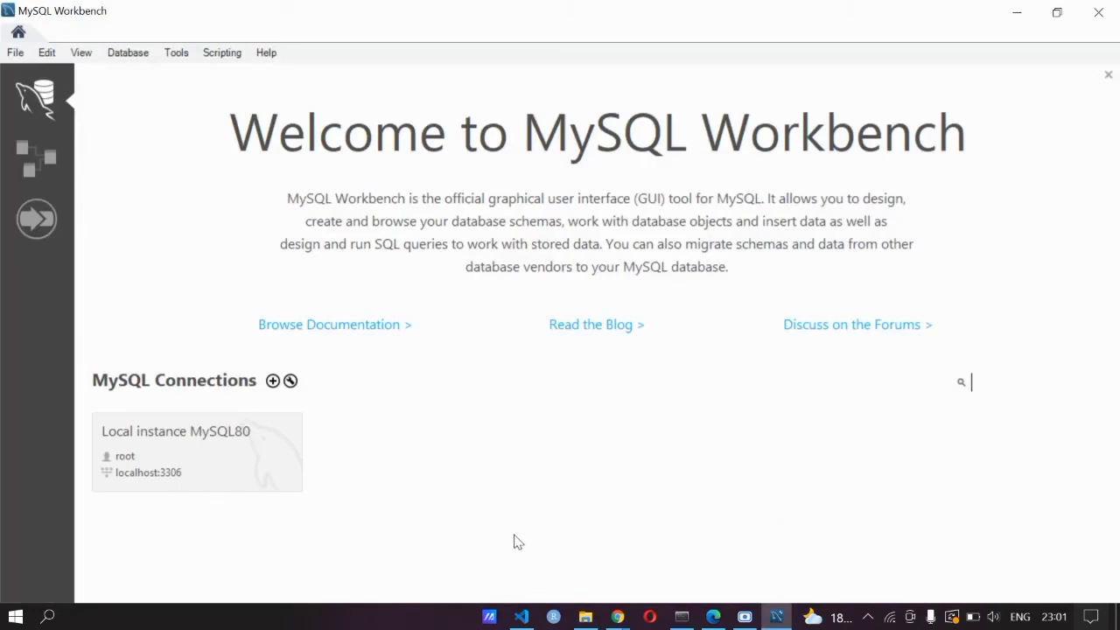
Connect to Local instance MySQL80 with the root password and widen the Query 1 editor
click(202, 445)
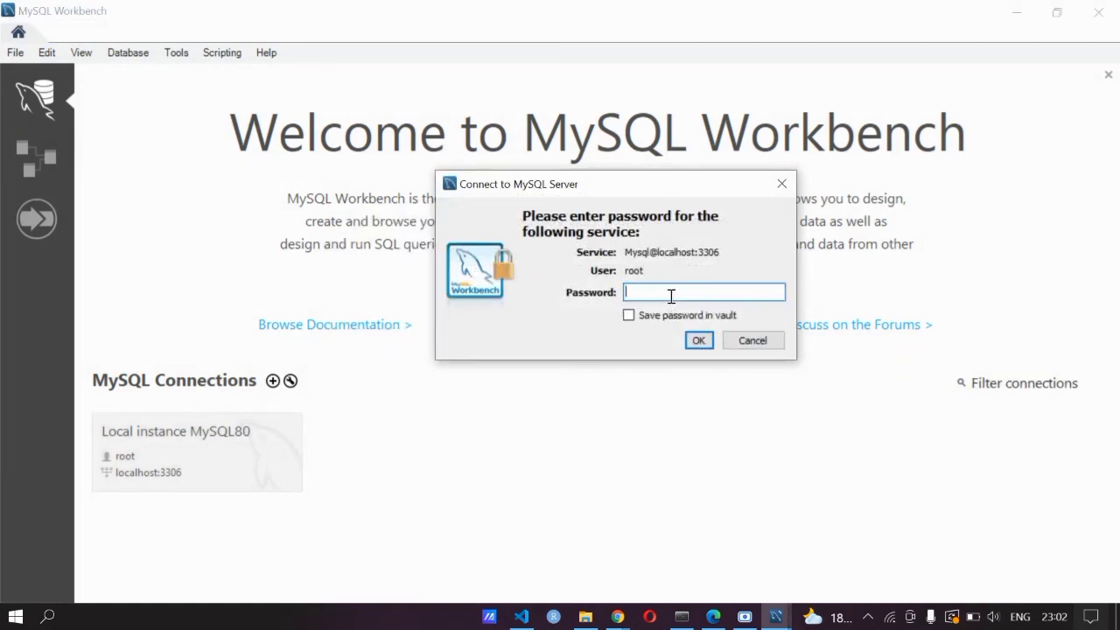
text(******)
click(698, 342)
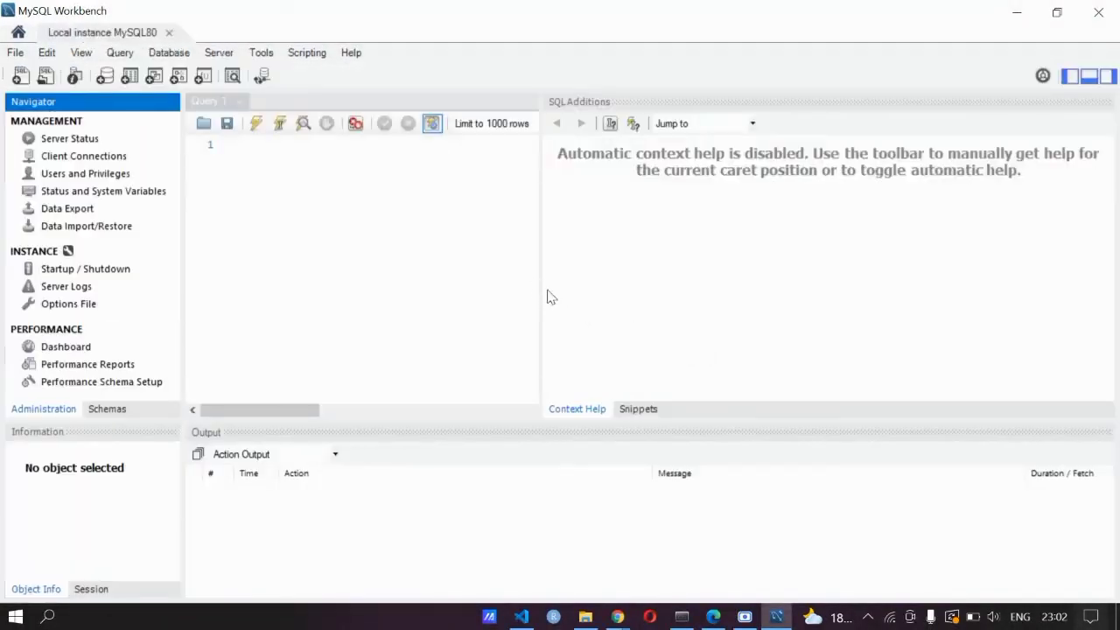
drag(540, 287, 650, 294)
click(254, 147)
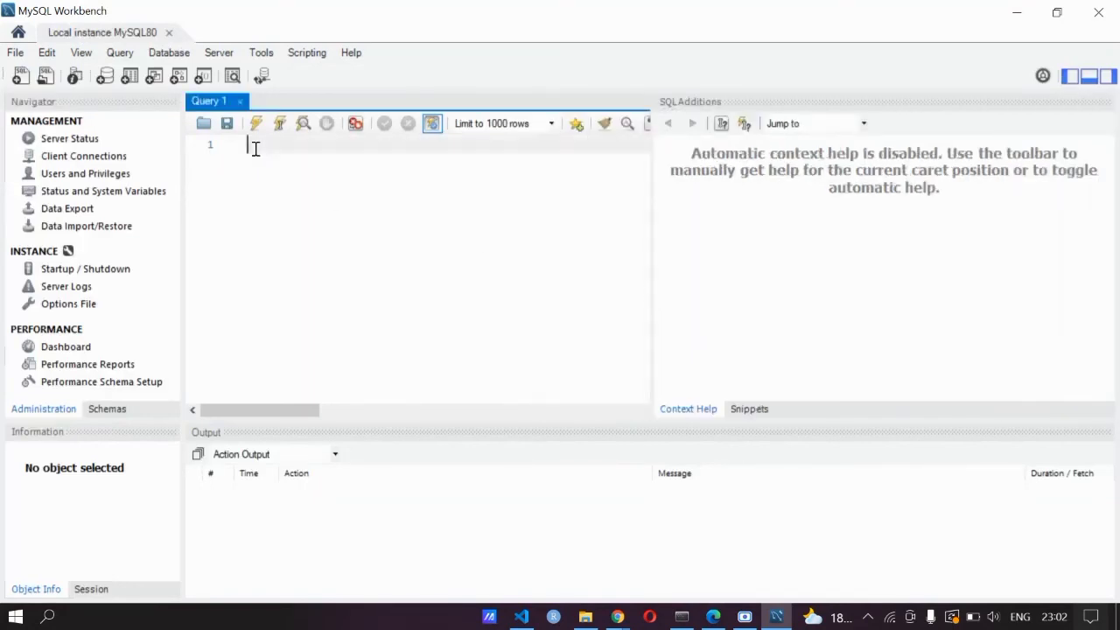